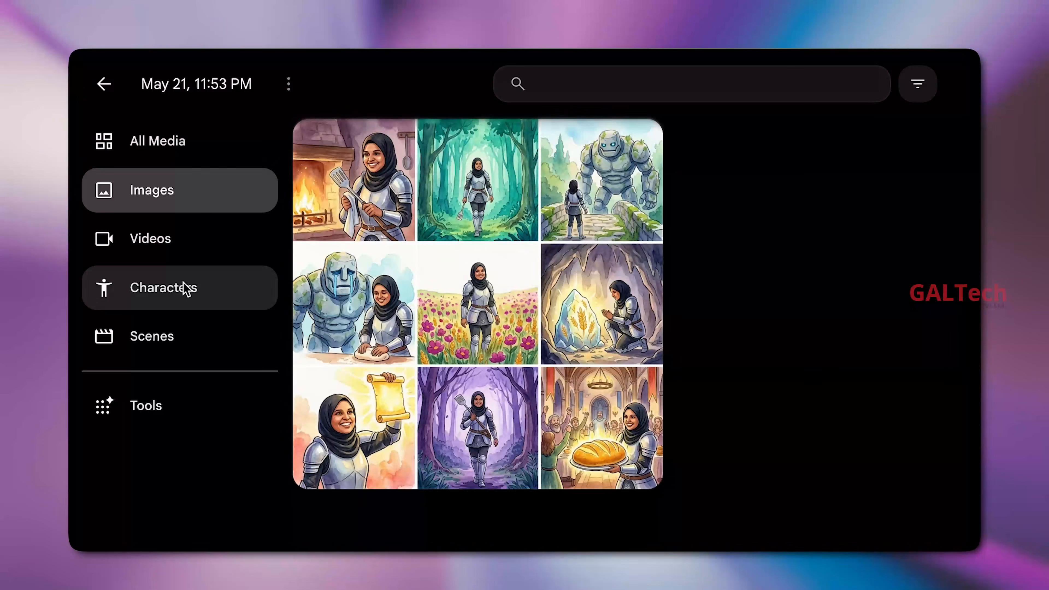
Browse the project's videos, characters and scenes in turn
{"action": "left_click", "coordinate": [184, 288]}
{"action": "left_click", "coordinate": [186, 260]}
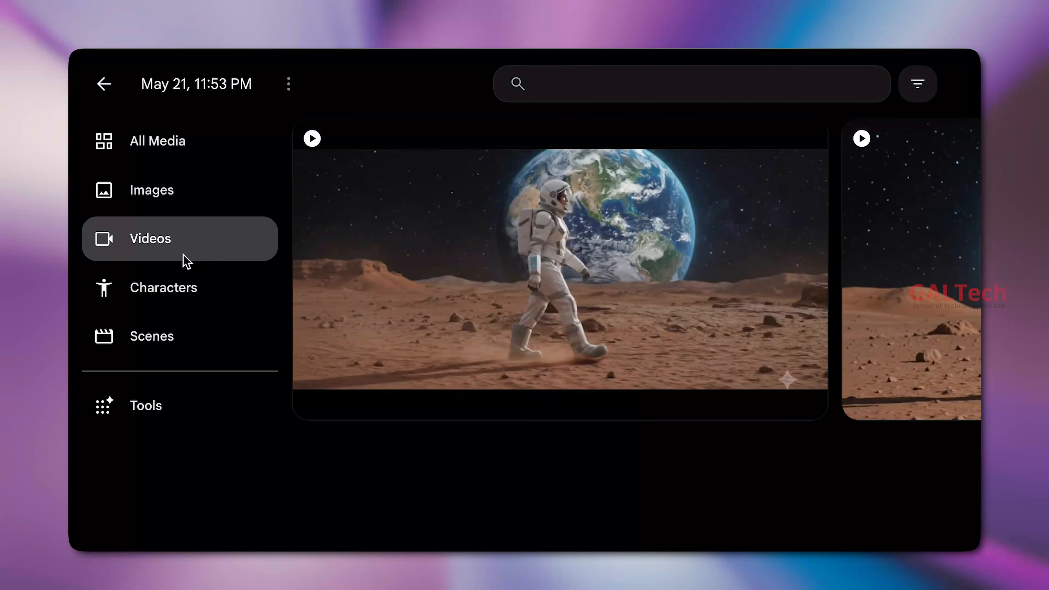
{"action": "left_click", "coordinate": [184, 288]}
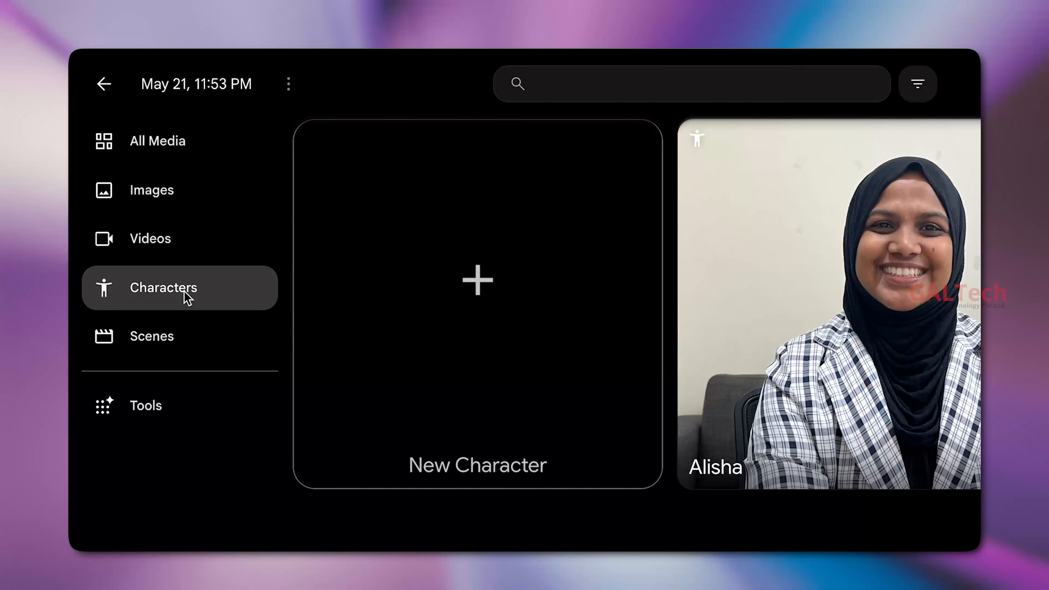
{"action": "left_click", "coordinate": [178, 340]}
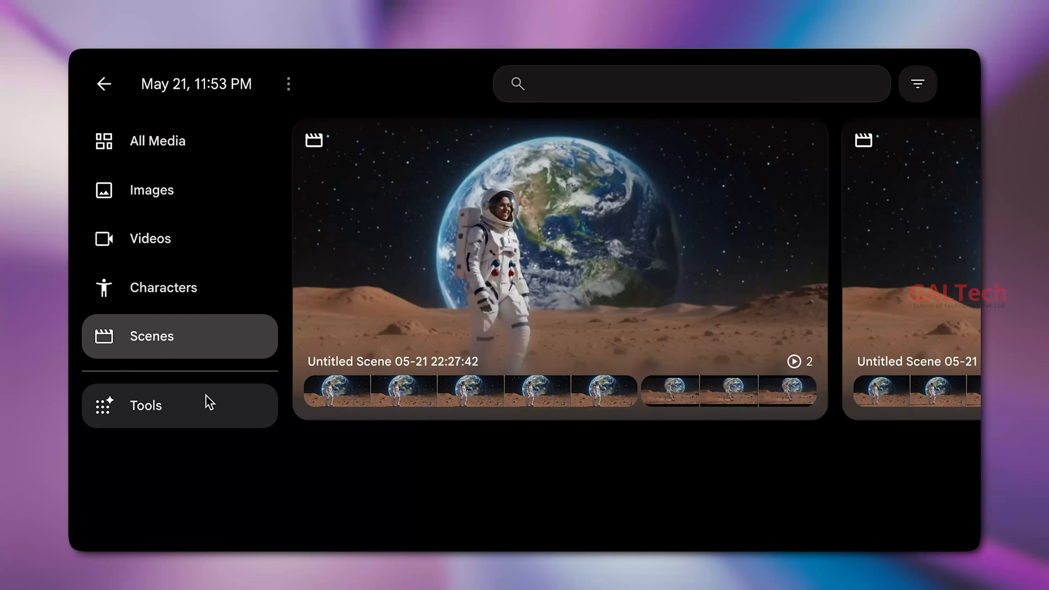
View the project's tools and open the builder for a new custom tool, ready for its description
{"action": "left_click", "coordinate": [210, 403]}
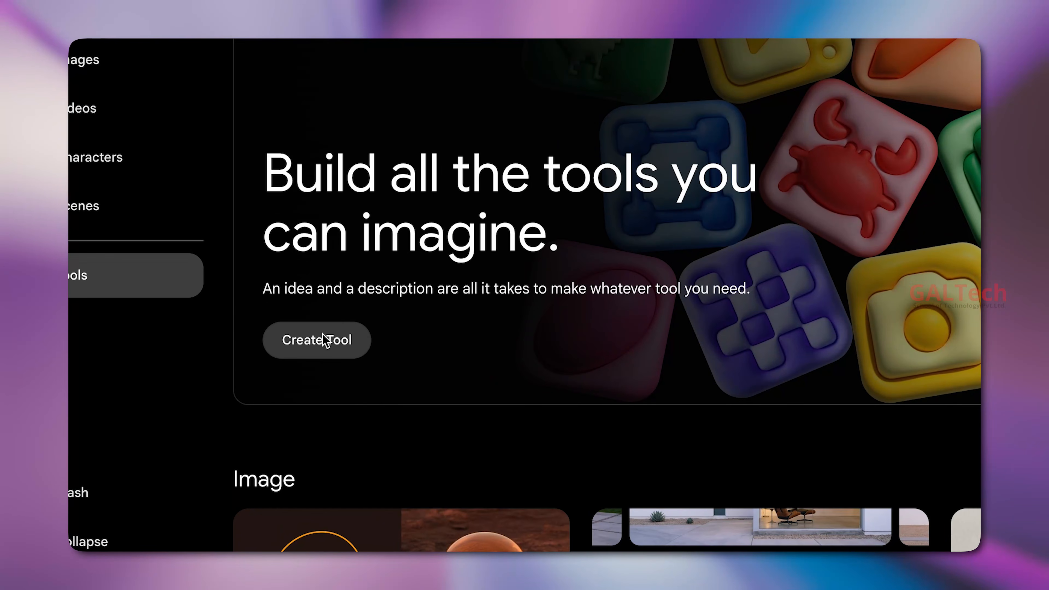
{"action": "left_click", "coordinate": [325, 340]}
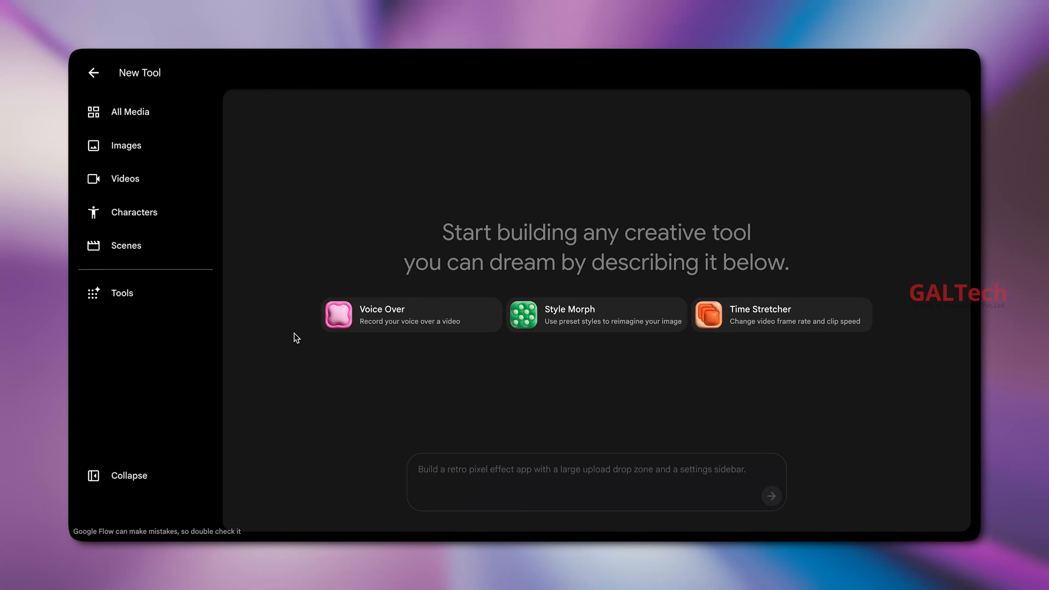
{"action": "left_click", "coordinate": [422, 468]}
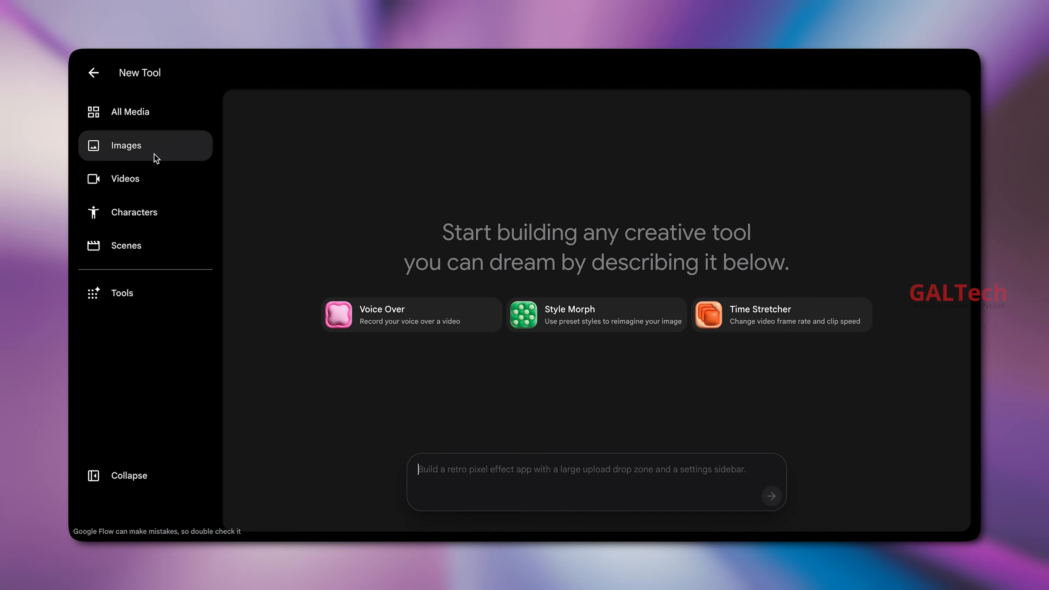
Return to the project's videos and browse the images, videos, voices, characters and avatar option that can be attached to a prompt
{"action": "left_click", "coordinate": [193, 241]}
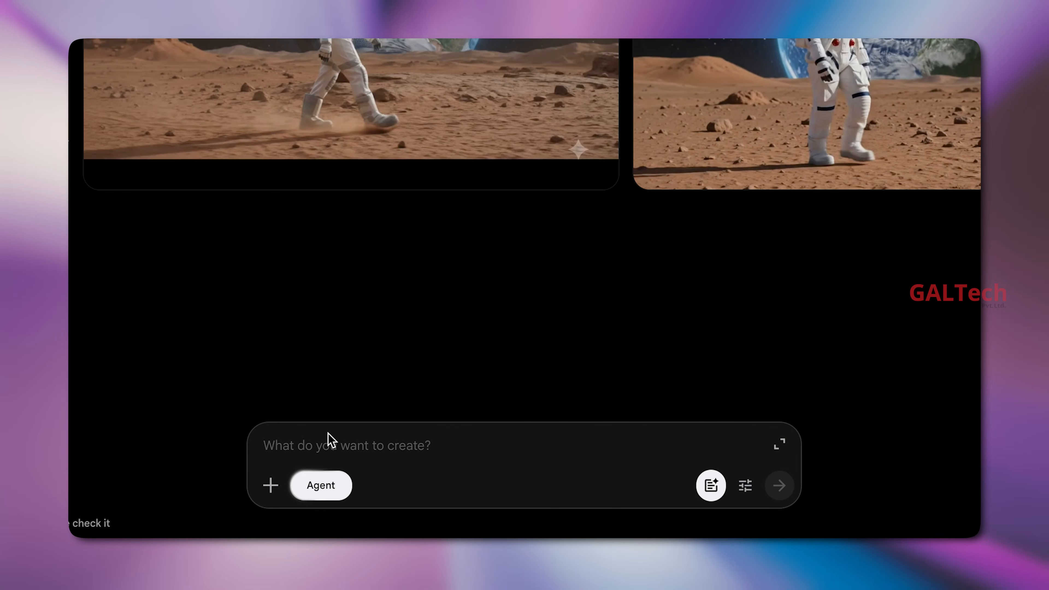
{"action": "left_click", "coordinate": [301, 446]}
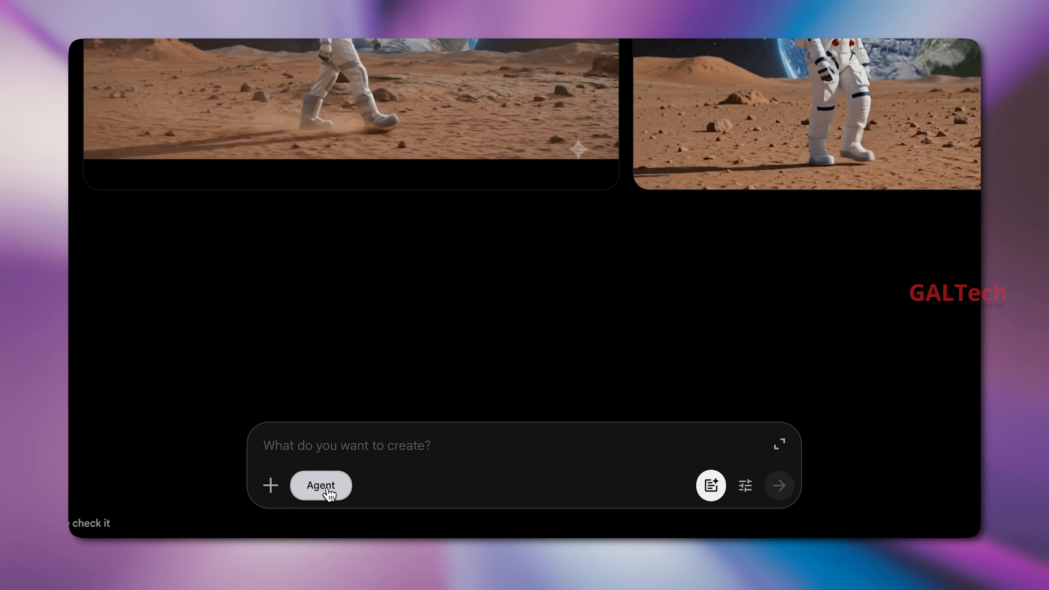
{"action": "left_click", "coordinate": [272, 487]}
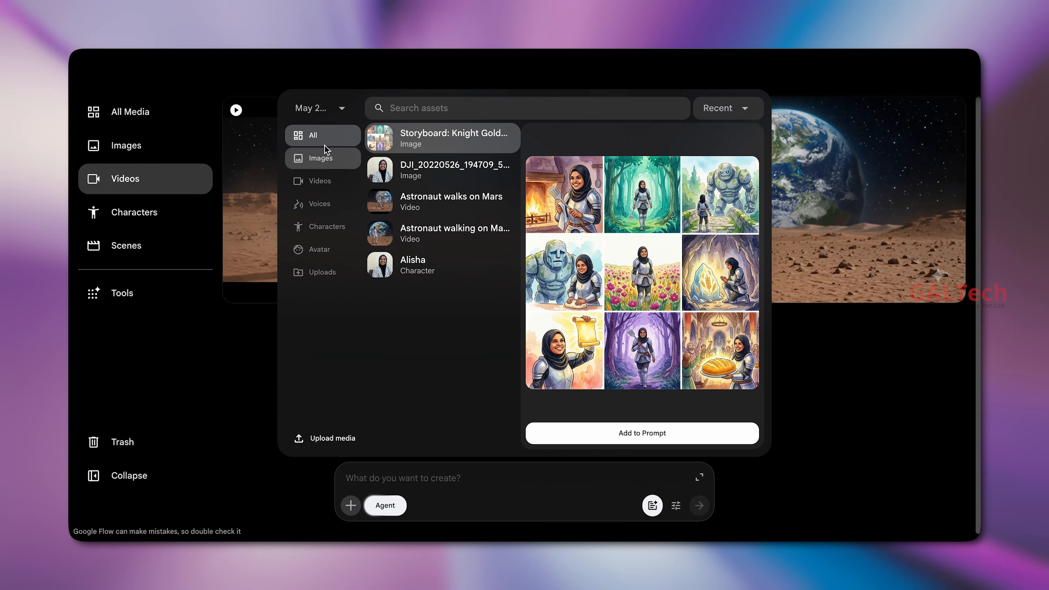
{"action": "left_click", "coordinate": [326, 159]}
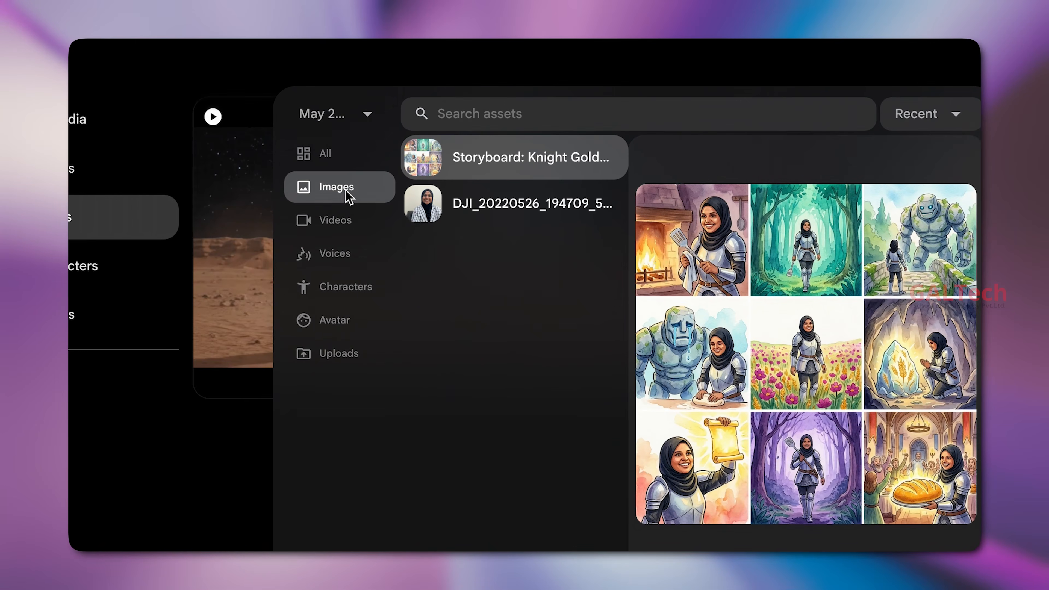
{"action": "left_click", "coordinate": [351, 225]}
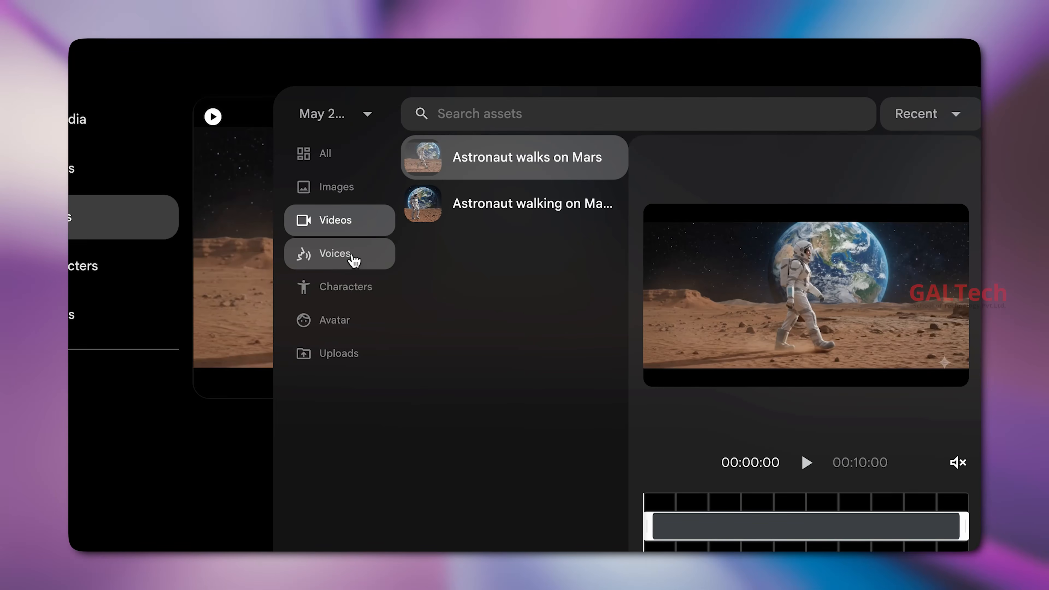
{"action": "left_click", "coordinate": [352, 259]}
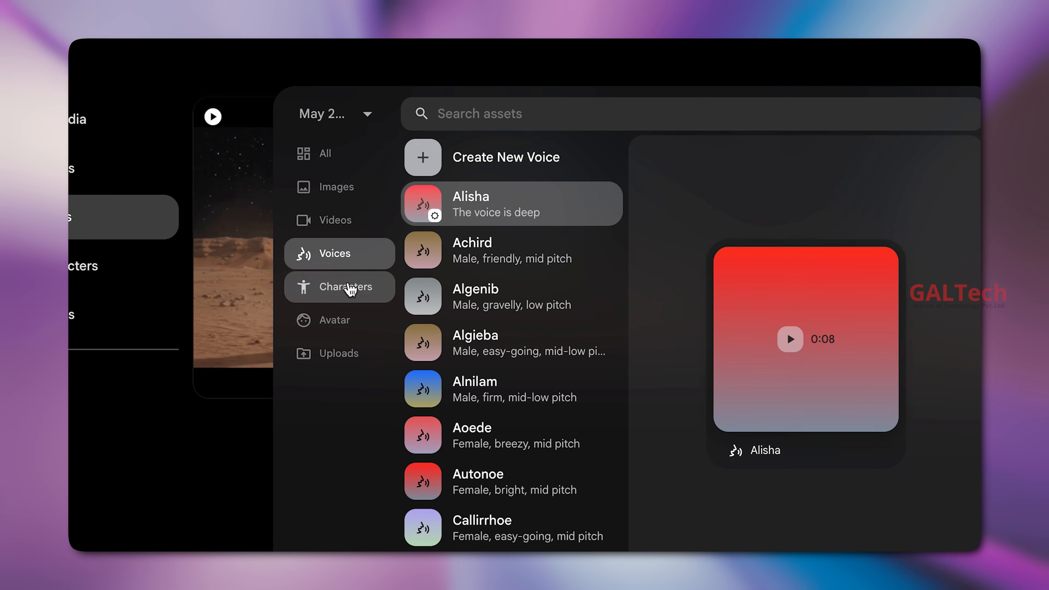
{"action": "left_click", "coordinate": [350, 290]}
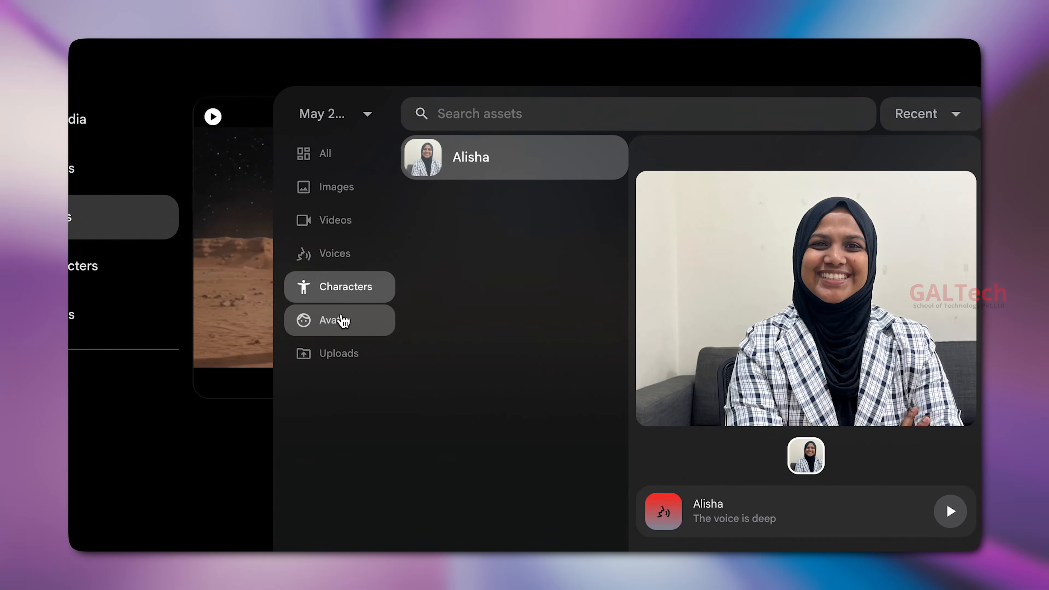
{"action": "left_click", "coordinate": [342, 320]}
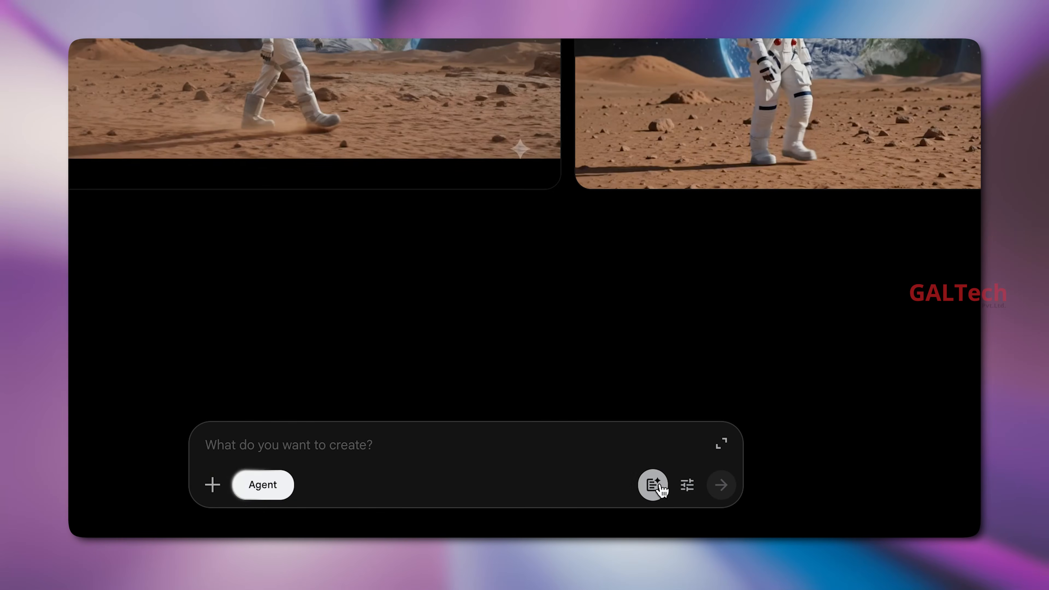
Inspect the agent's confirmation and default generation settings, and turn off Agent mode for the prompt
{"action": "left_click", "coordinate": [687, 485]}
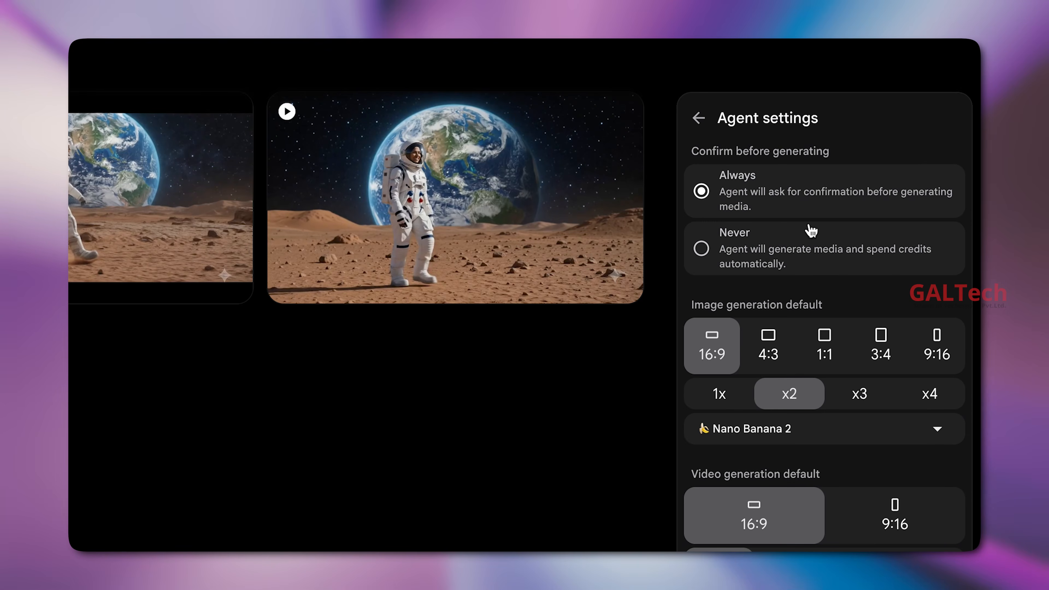
{"action": "left_click", "coordinate": [699, 120]}
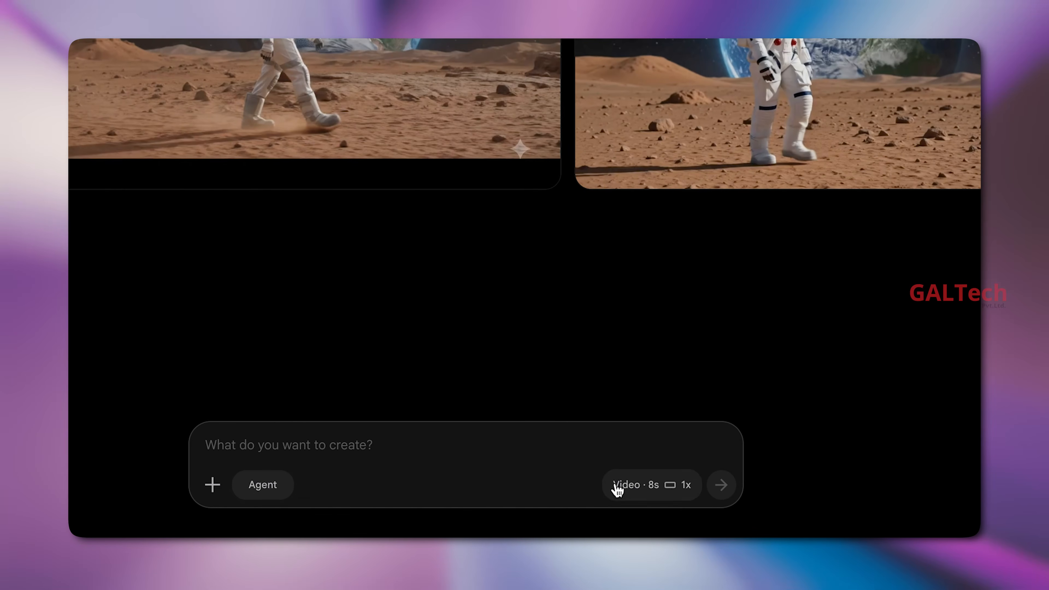
Try the Image, Frames and 9:16 generation options, returning to Video with Ingredients at 16:9
{"action": "left_click", "coordinate": [681, 488]}
{"action": "left_click", "coordinate": [550, 234]}
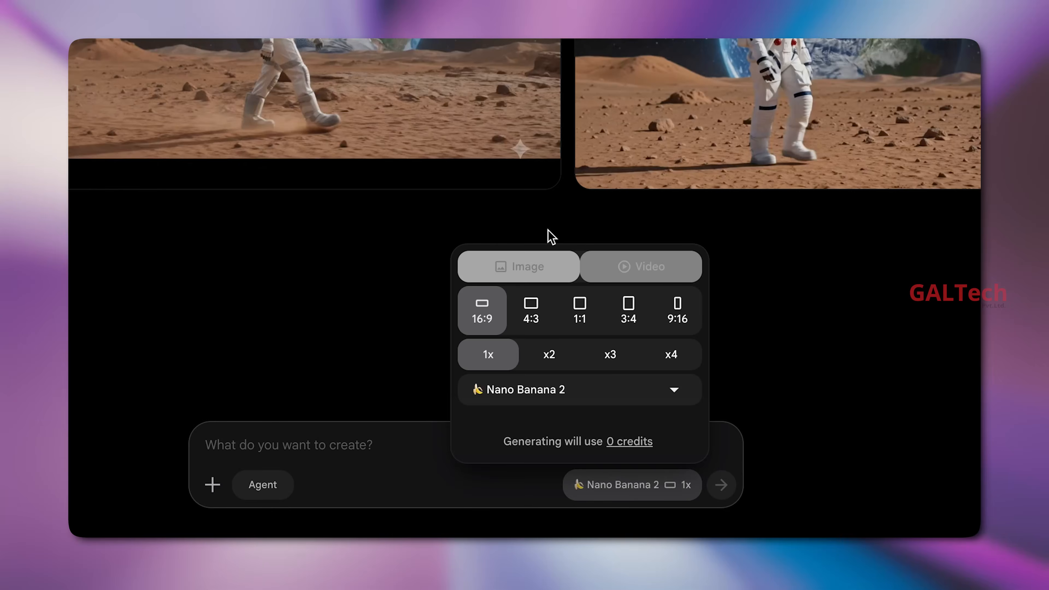
{"action": "left_click", "coordinate": [603, 237]}
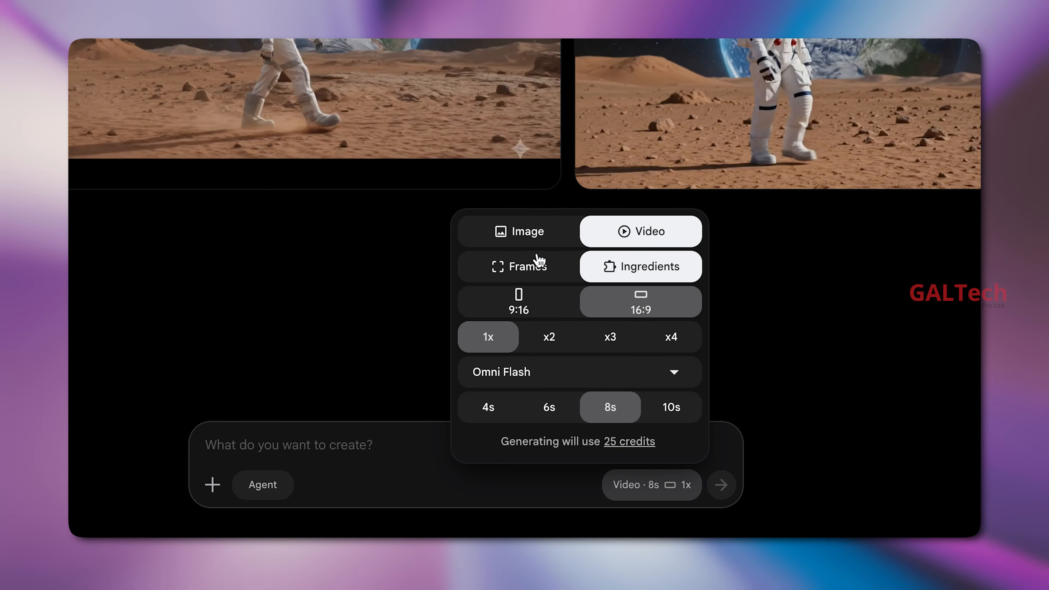
{"action": "left_click", "coordinate": [540, 267]}
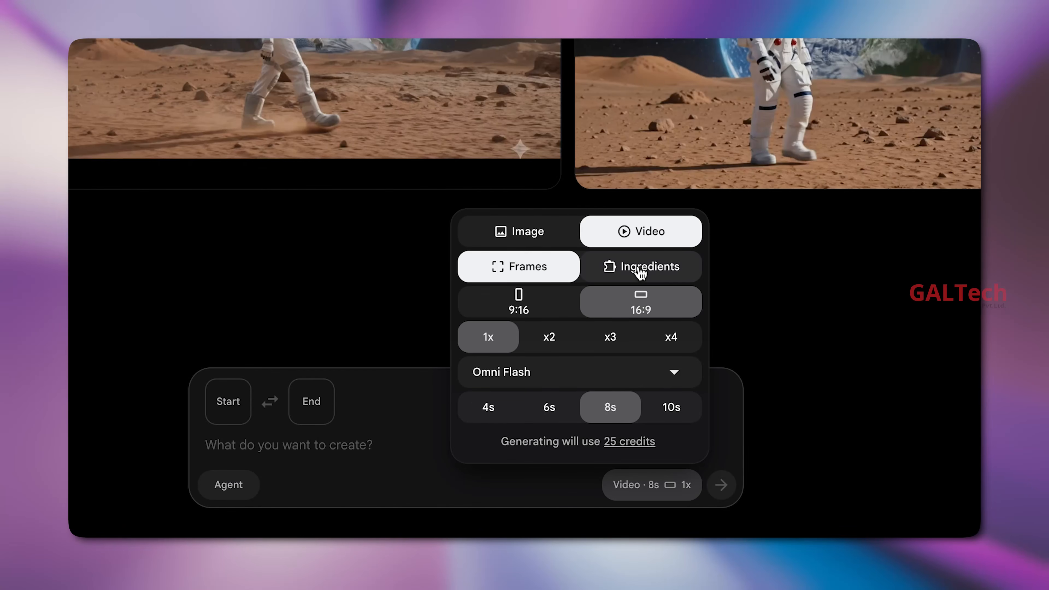
{"action": "left_click", "coordinate": [641, 272]}
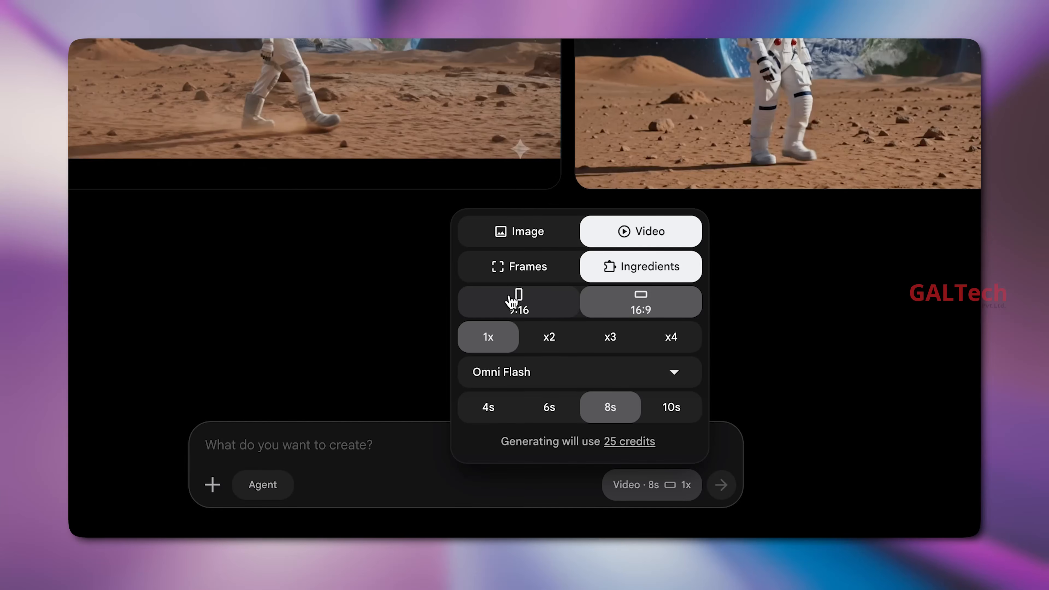
{"action": "left_click", "coordinate": [513, 301]}
{"action": "left_click", "coordinate": [629, 313]}
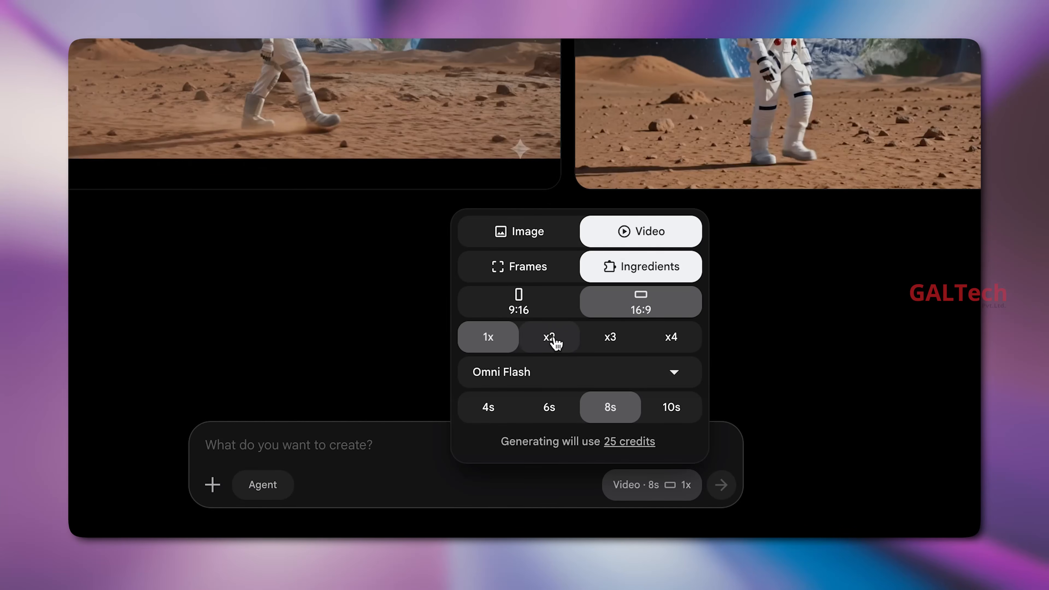
Set the number of generated videos to x4 and review the available video models, keeping Omni Flash
{"action": "left_click", "coordinate": [553, 343]}
{"action": "left_click", "coordinate": [615, 349]}
{"action": "left_click", "coordinate": [686, 351]}
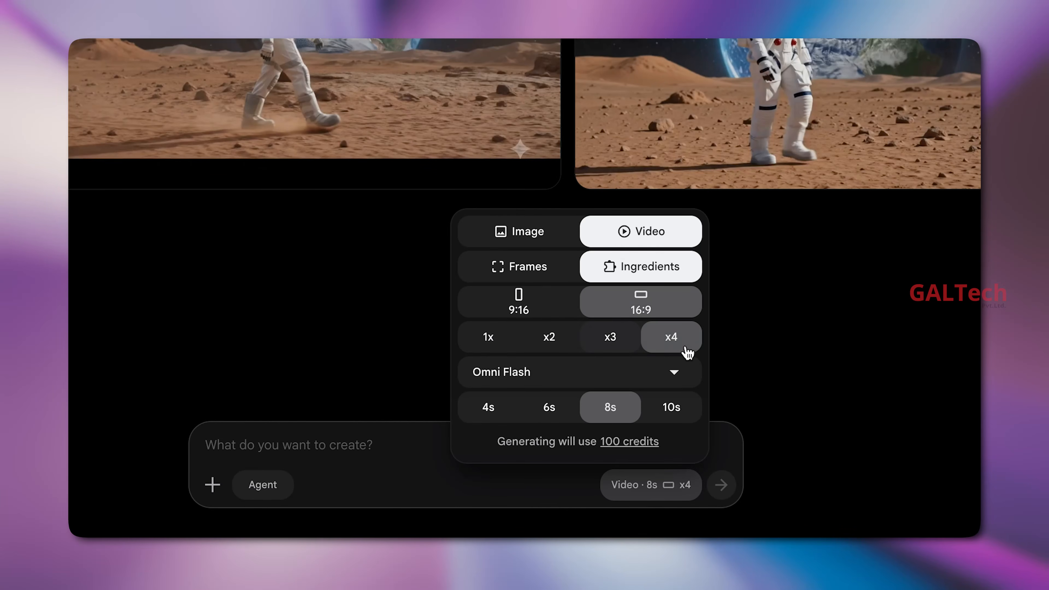
{"action": "left_click", "coordinate": [565, 377]}
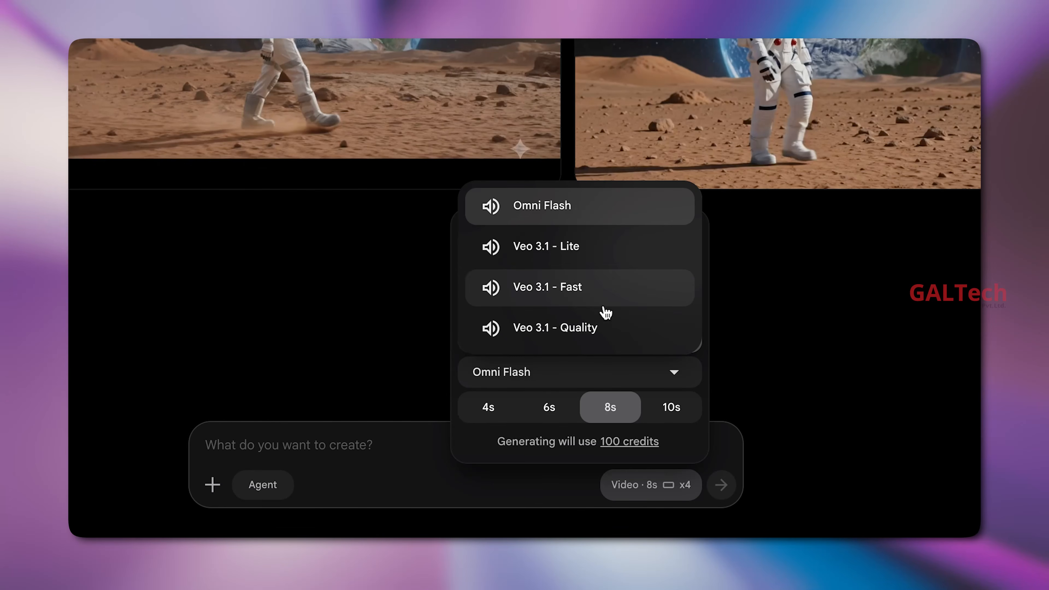
{"action": "left_click", "coordinate": [746, 366]}
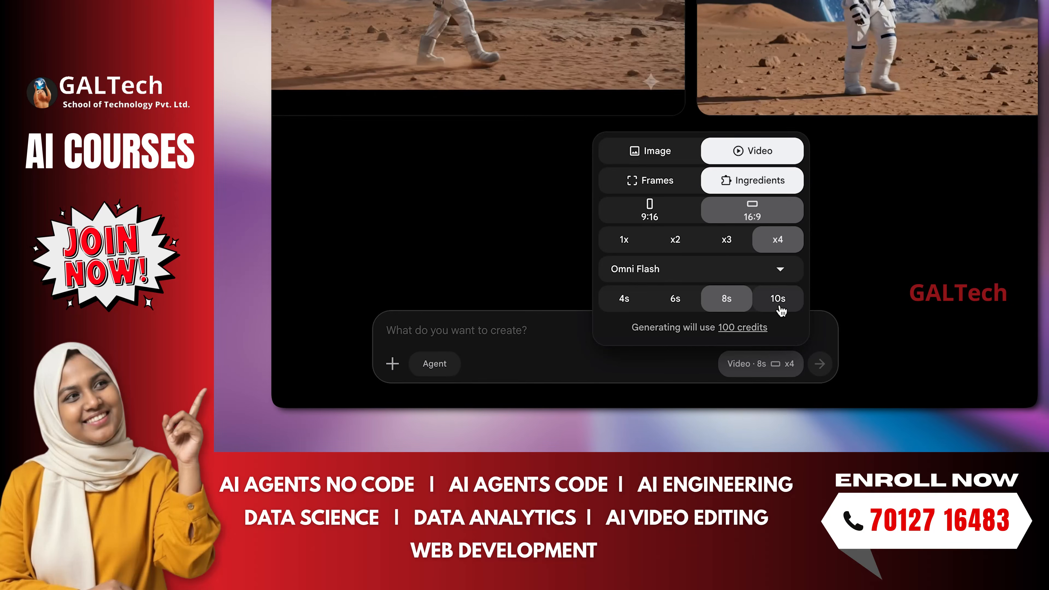
{"action": "left_click", "coordinate": [934, 301]}
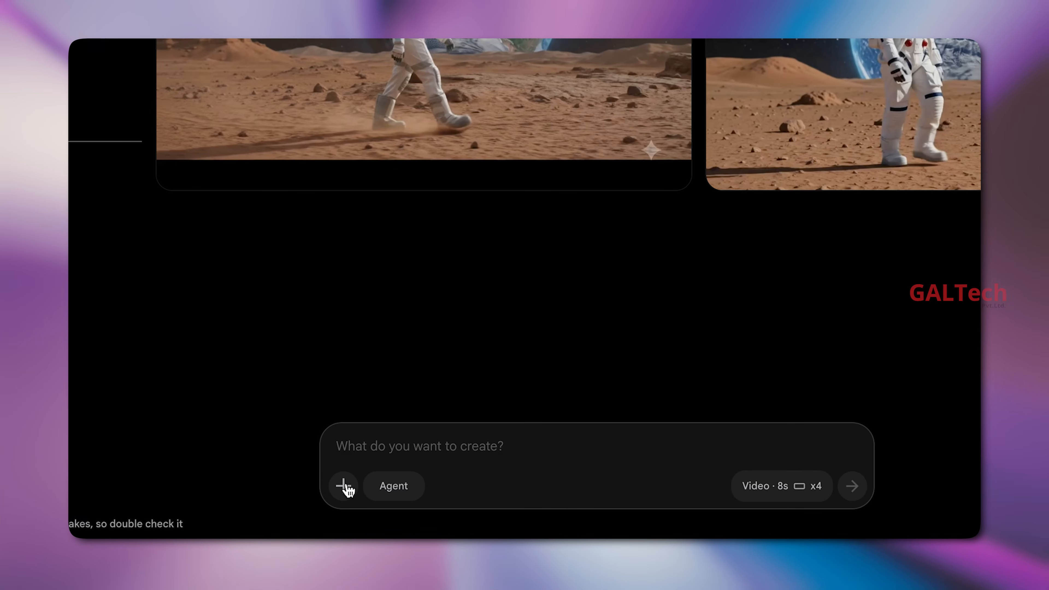
Upload the image DJI_20220526_194709_504.JPG to the project's uploads from the prompt's asset picker
{"action": "left_click", "coordinate": [347, 487]}
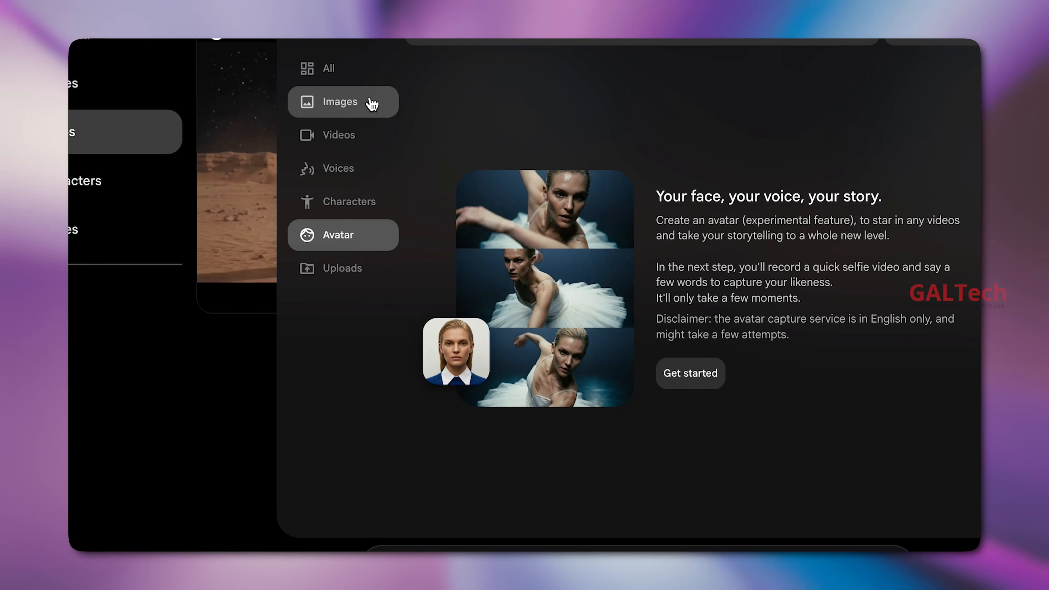
{"action": "left_click", "coordinate": [375, 275]}
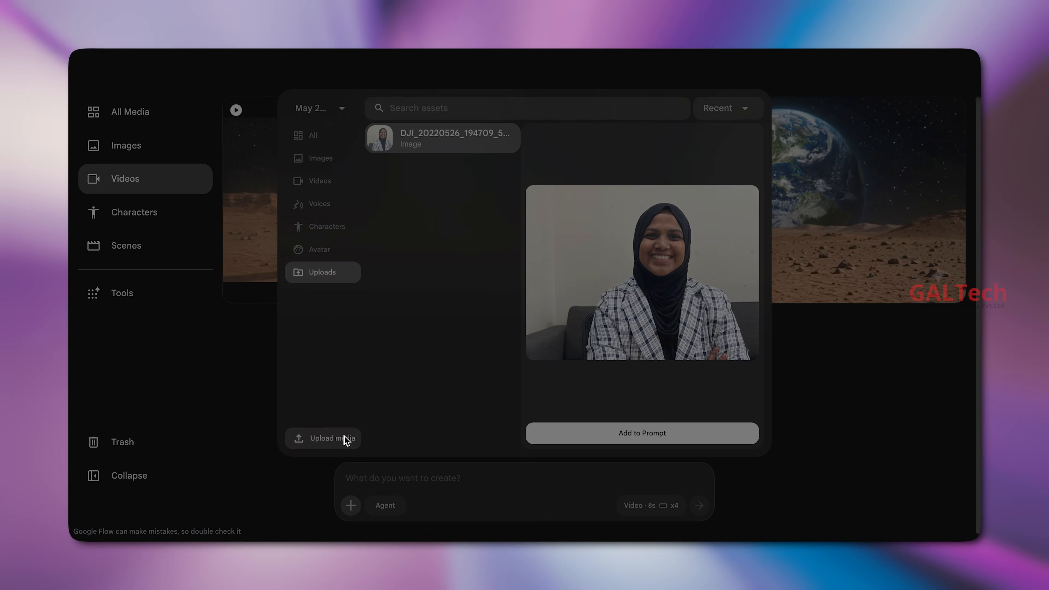
{"action": "left_click", "coordinate": [377, 513]}
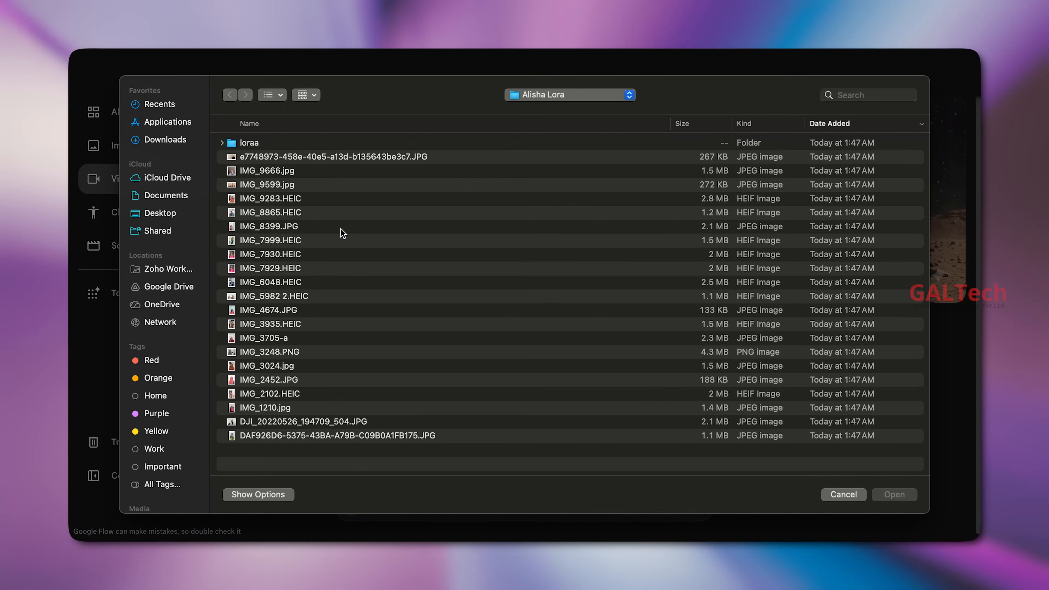
{"action": "left_click", "coordinate": [345, 423]}
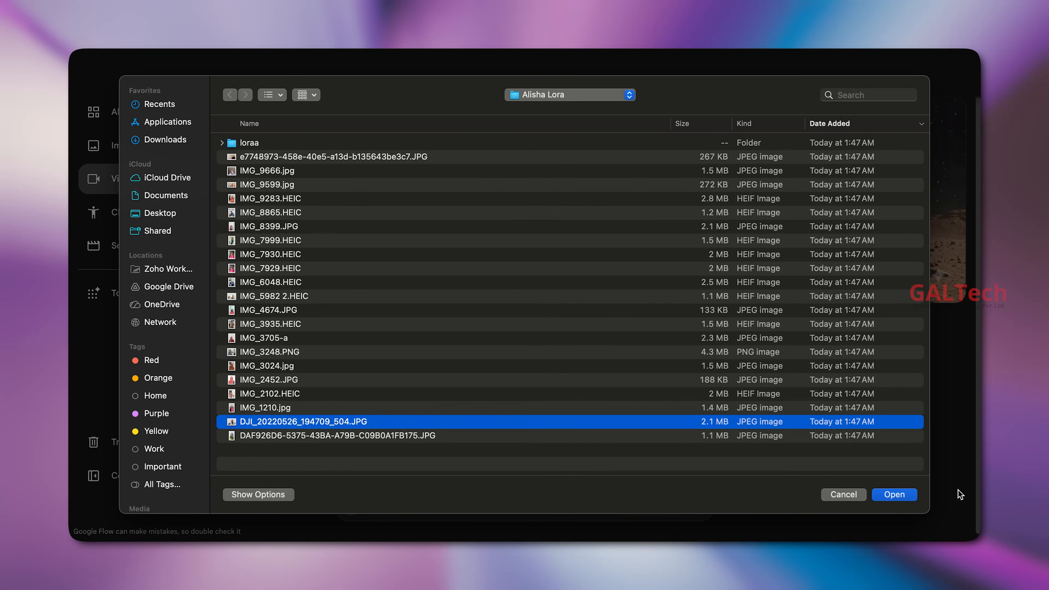
{"action": "left_click", "coordinate": [903, 498]}
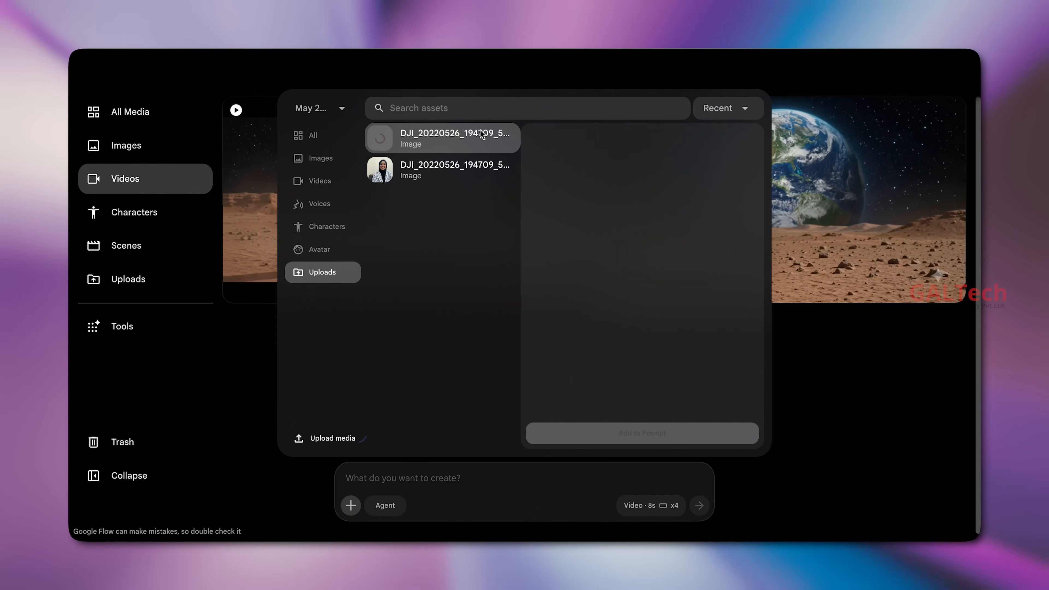
Attach the portrait photo from the uploads to the video prompt as an ingredient
{"action": "left_click", "coordinate": [462, 170]}
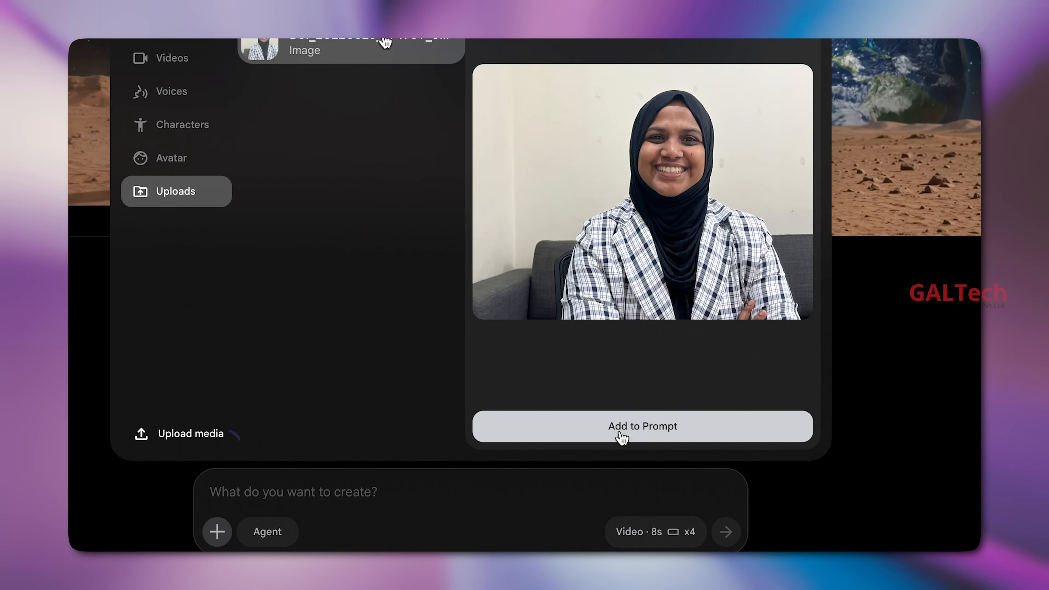
{"action": "left_click", "coordinate": [628, 434]}
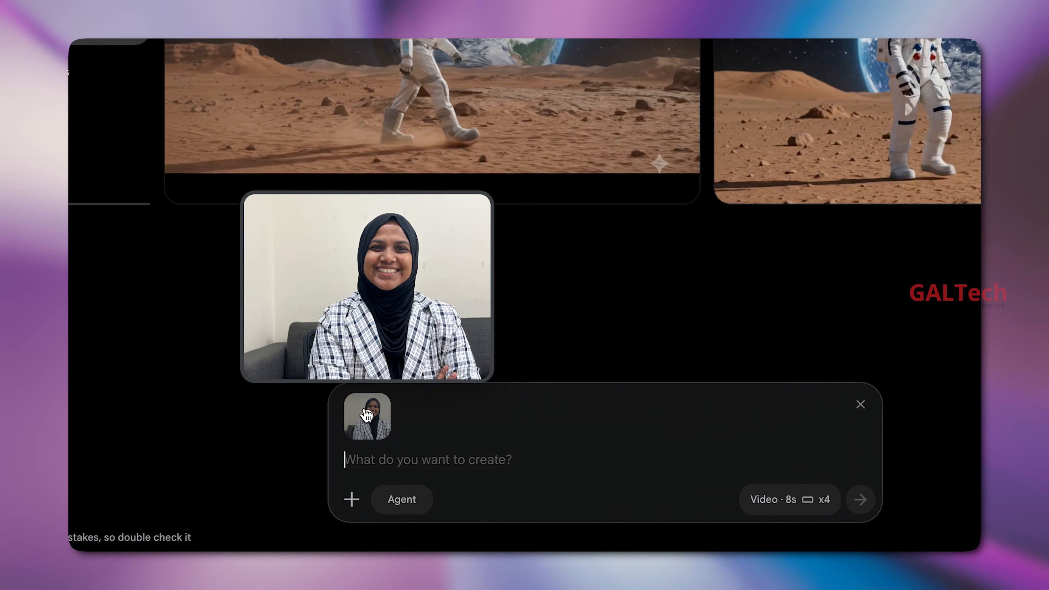
{"action": "left_click", "coordinate": [383, 461]}
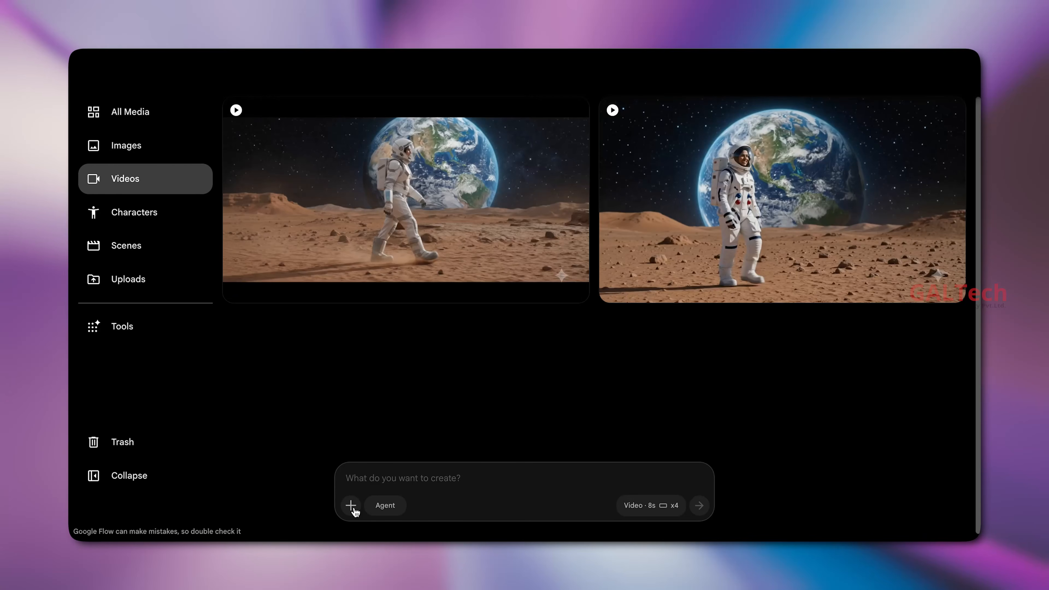
Start a new character and review the image models available for its description, keeping Nano Banana 2
{"action": "left_click", "coordinate": [154, 216]}
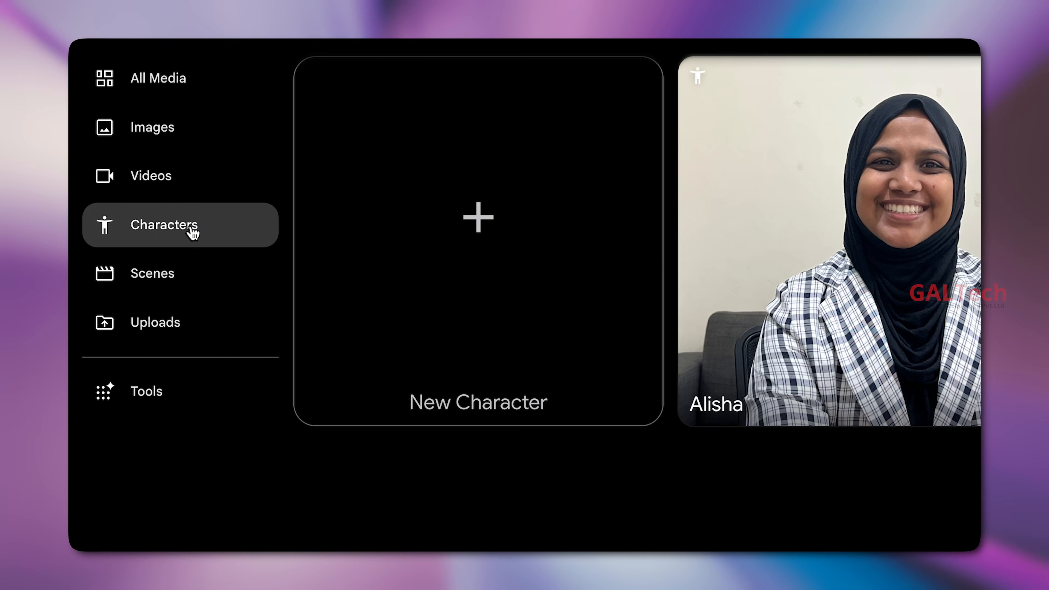
{"action": "left_click", "coordinate": [498, 264]}
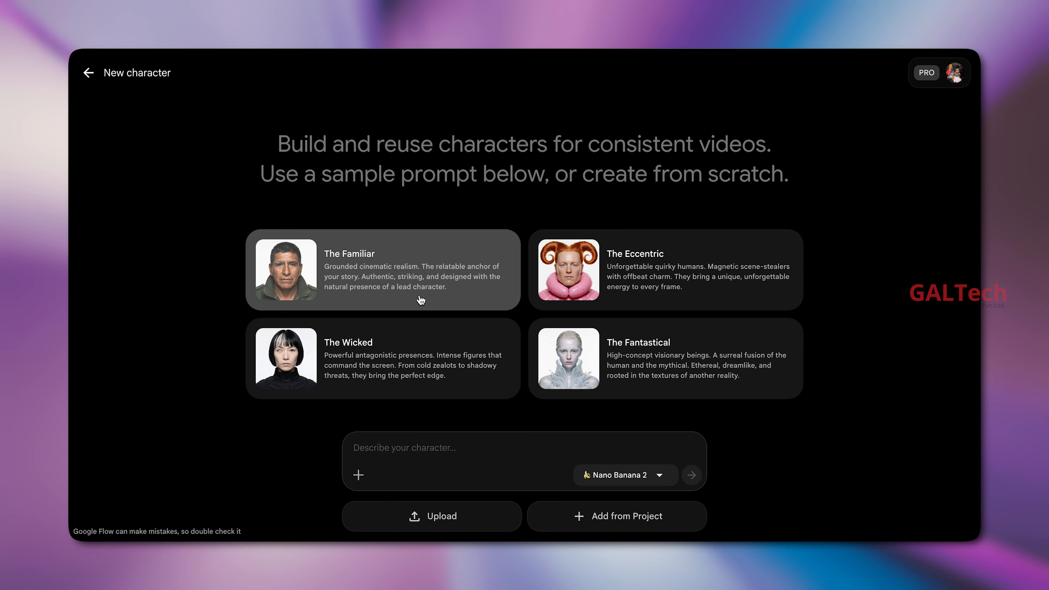
{"action": "left_click", "coordinate": [457, 448]}
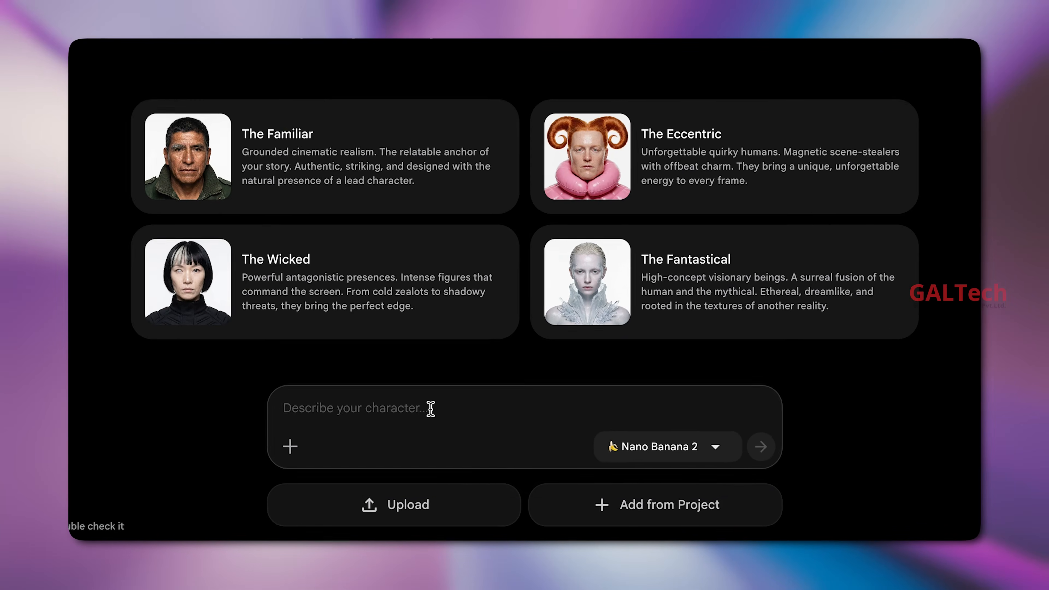
{"action": "left_click", "coordinate": [649, 454]}
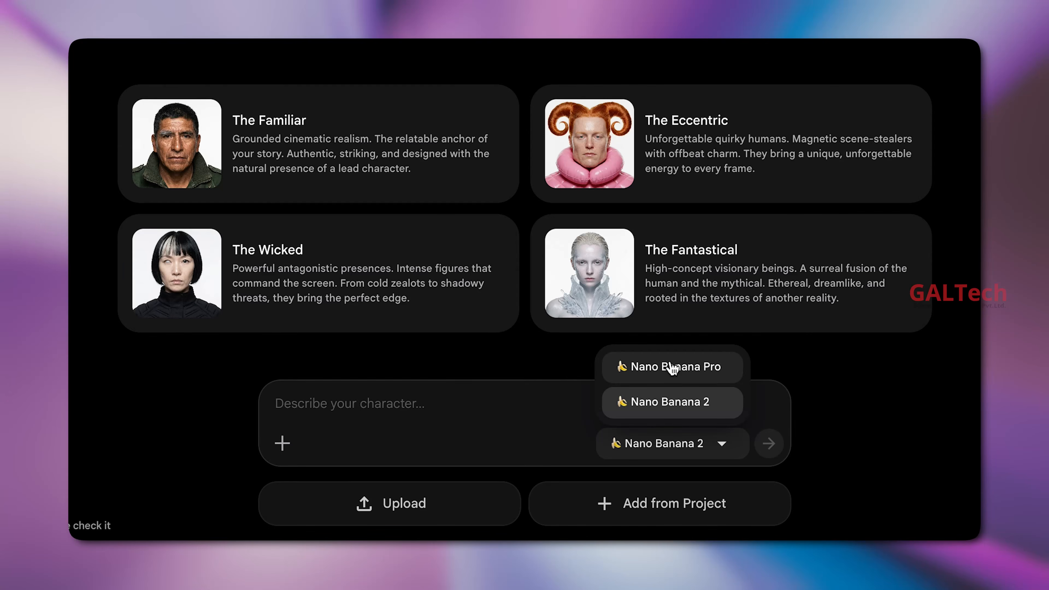
{"action": "left_click", "coordinate": [486, 410]}
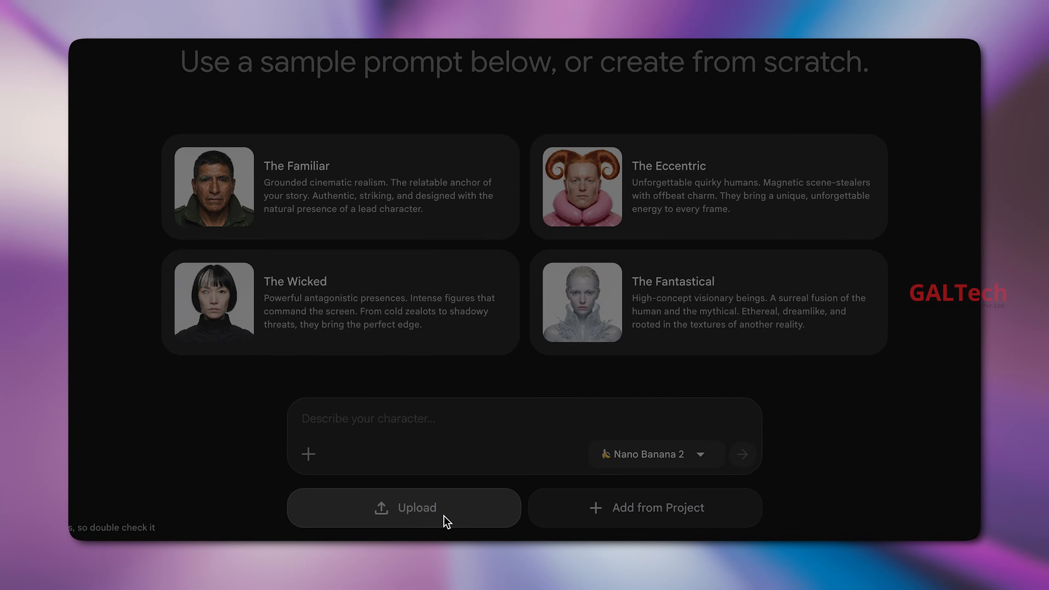
Upload DJI_20220526_194709_504.JPG as the new character's image and return to the character library
{"action": "left_click", "coordinate": [437, 520]}
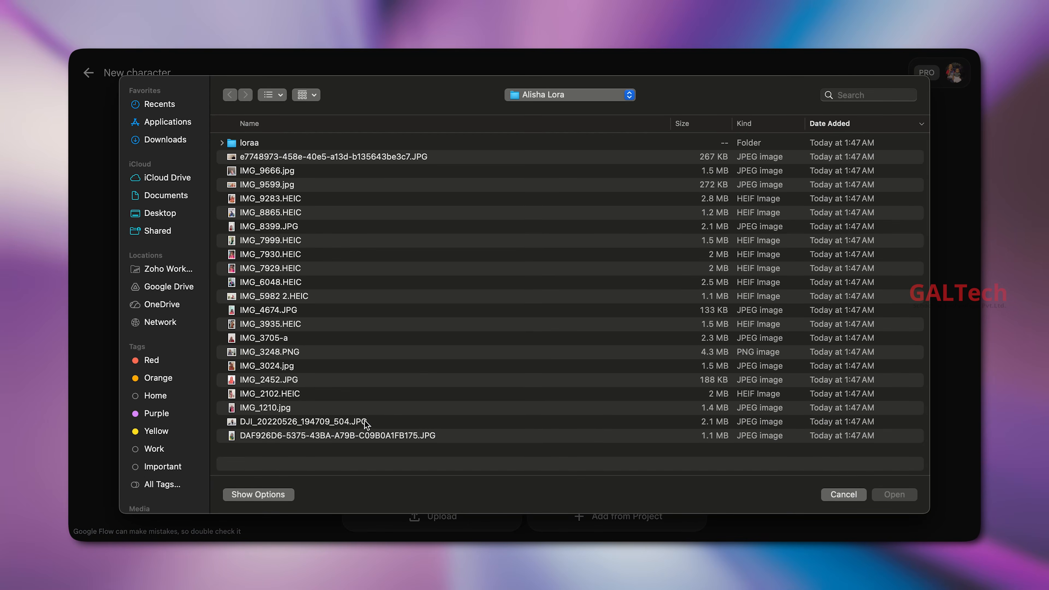
{"action": "left_click", "coordinate": [365, 421]}
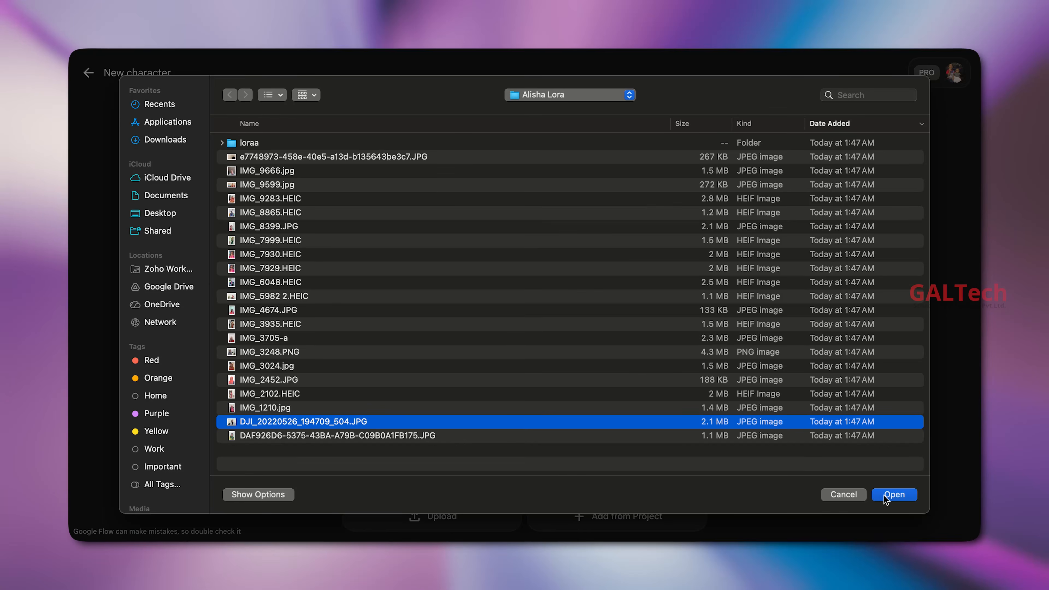
{"action": "left_click", "coordinate": [894, 495]}
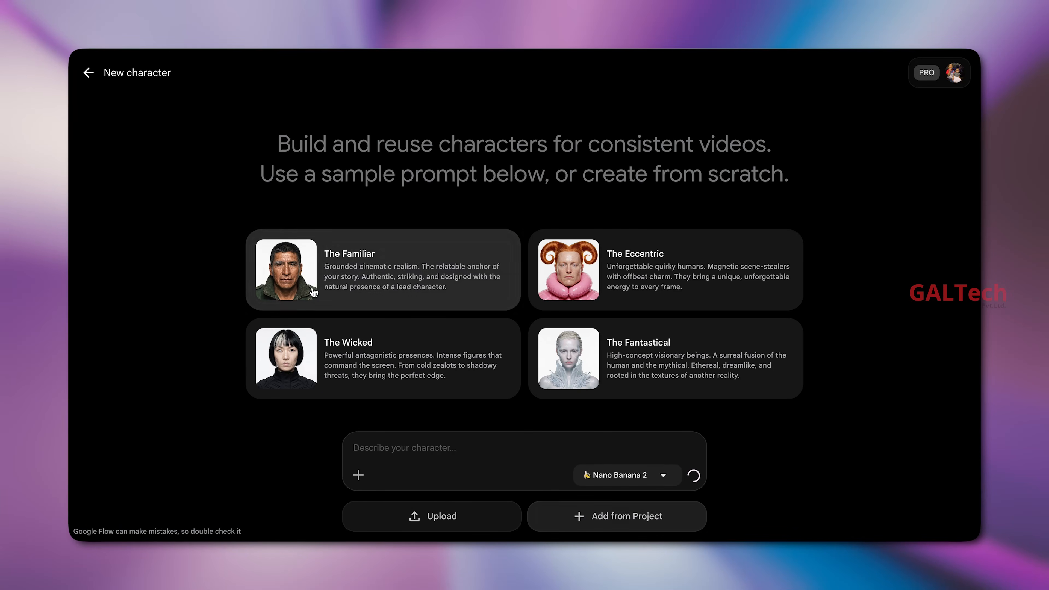
{"action": "left_click", "coordinate": [88, 73]}
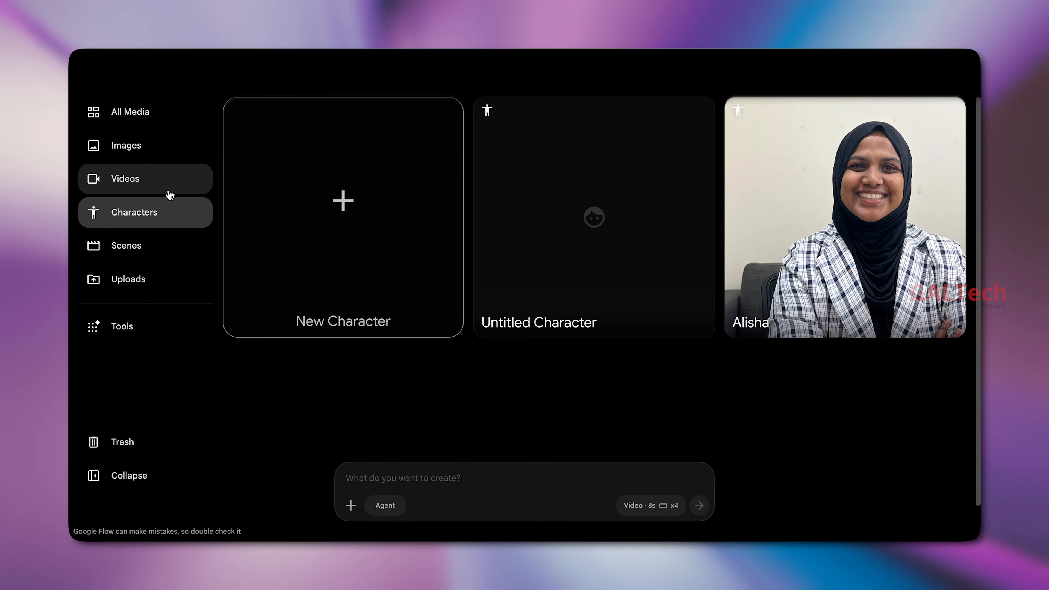
Write a video prompt for a golden-hour park walk with her hijab fluttering in a breeze, a stop at the sunset, and perfect facial identity and clothing details
{"action": "left_click", "coordinate": [167, 179]}
{"action": "left_click", "coordinate": [379, 478]}
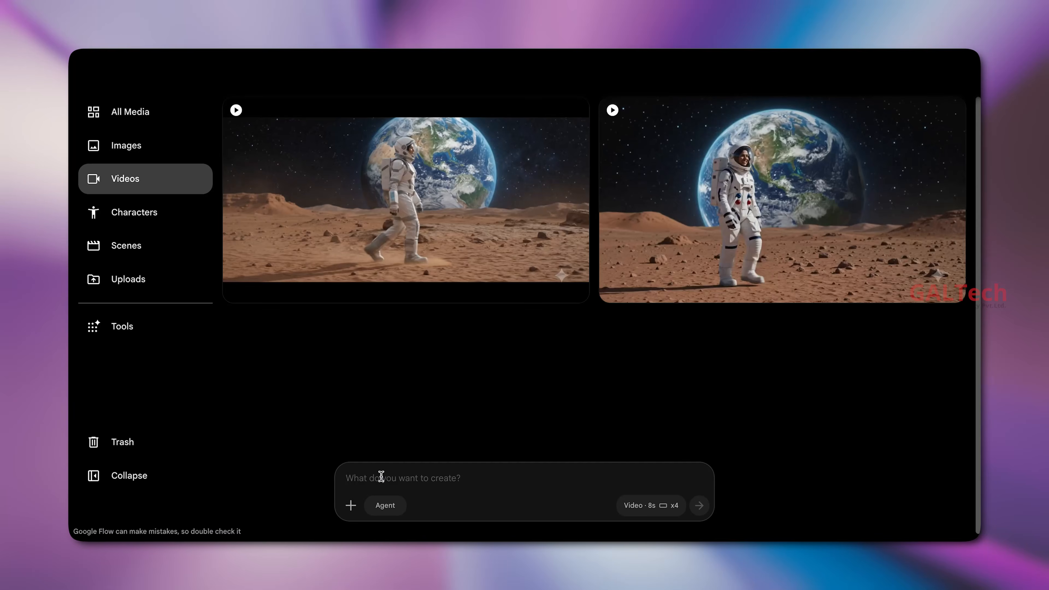
{"action": "type", "text": "Show  walking through a park during golden hour. A gentle breeze is blowing, causing her hijab to flutter realistically. She stops and looks at the sunset. Maintain perfect facial identity and clothing details."}
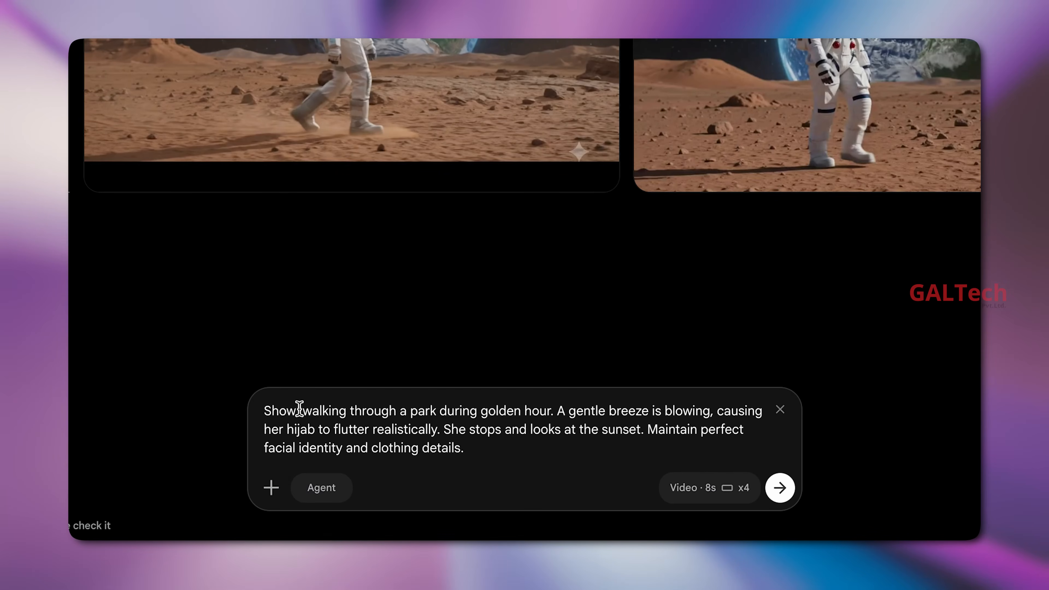
Insert a reference to the existing named character after "Show" in the video prompt
{"action": "type", "text": "@"}
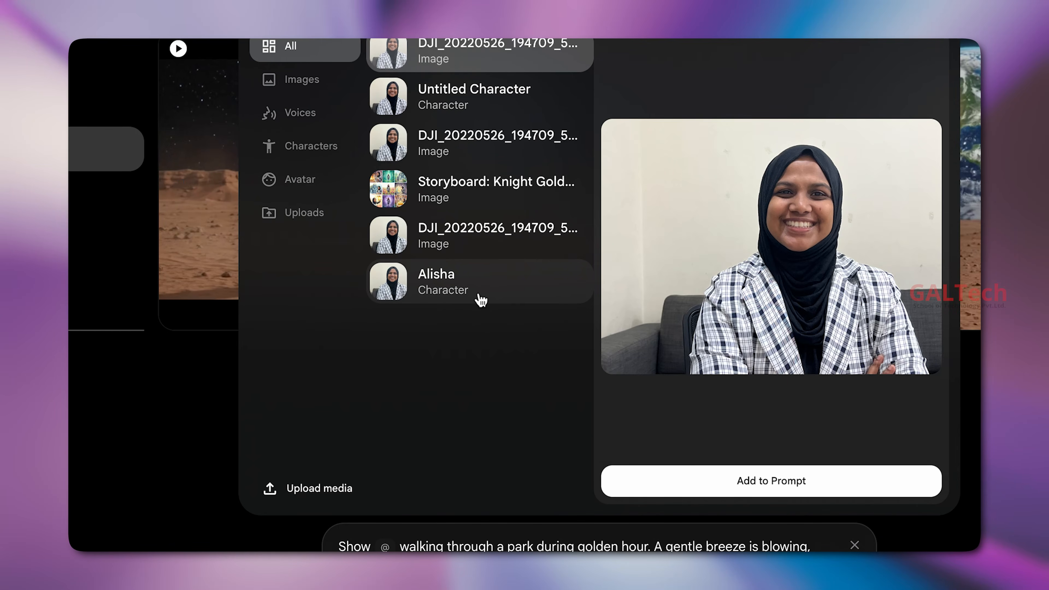
{"action": "left_click", "coordinate": [469, 294]}
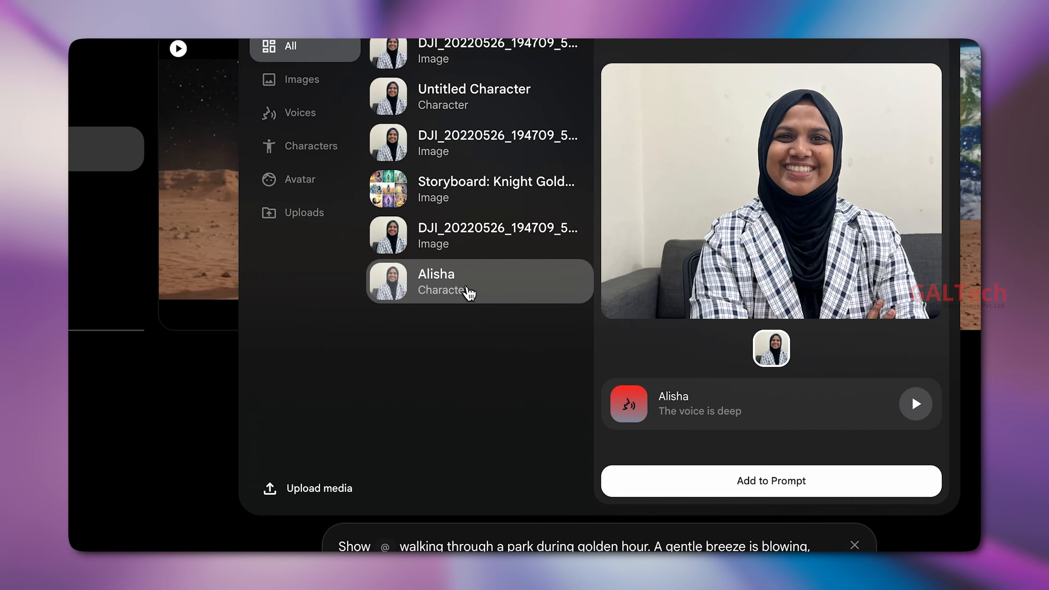
{"action": "left_click", "coordinate": [703, 483]}
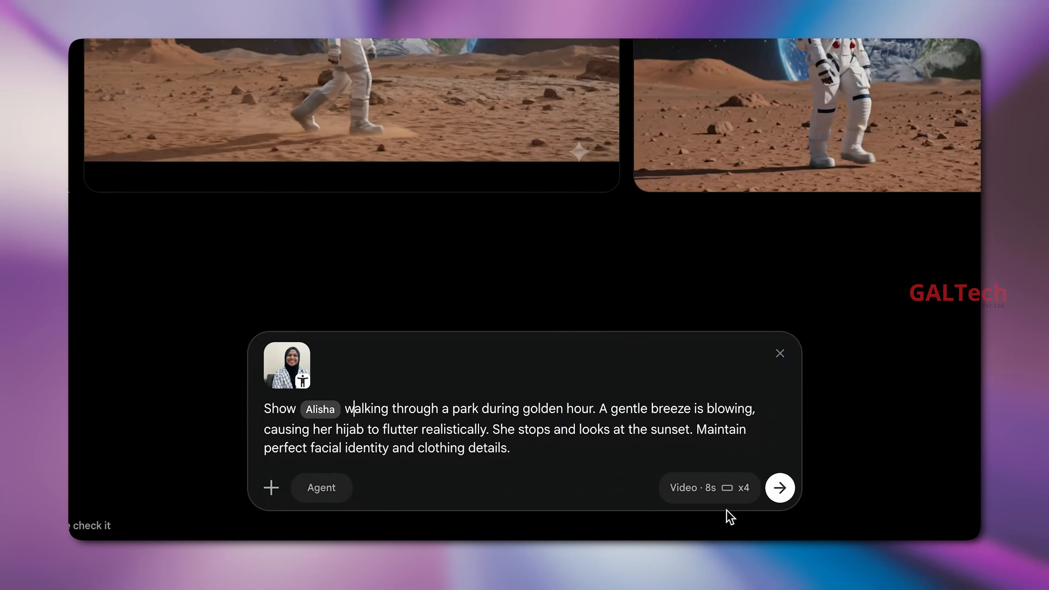
Set the output count to 1x, keep the Omni Flash model, and generate the park video
{"action": "left_click", "coordinate": [735, 489]}
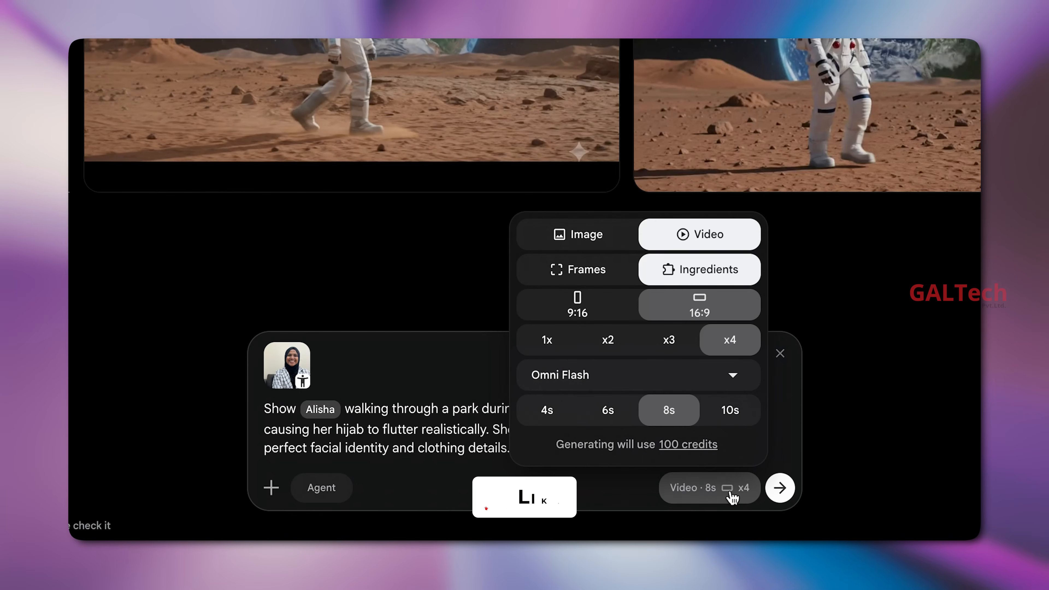
{"action": "left_click", "coordinate": [542, 350]}
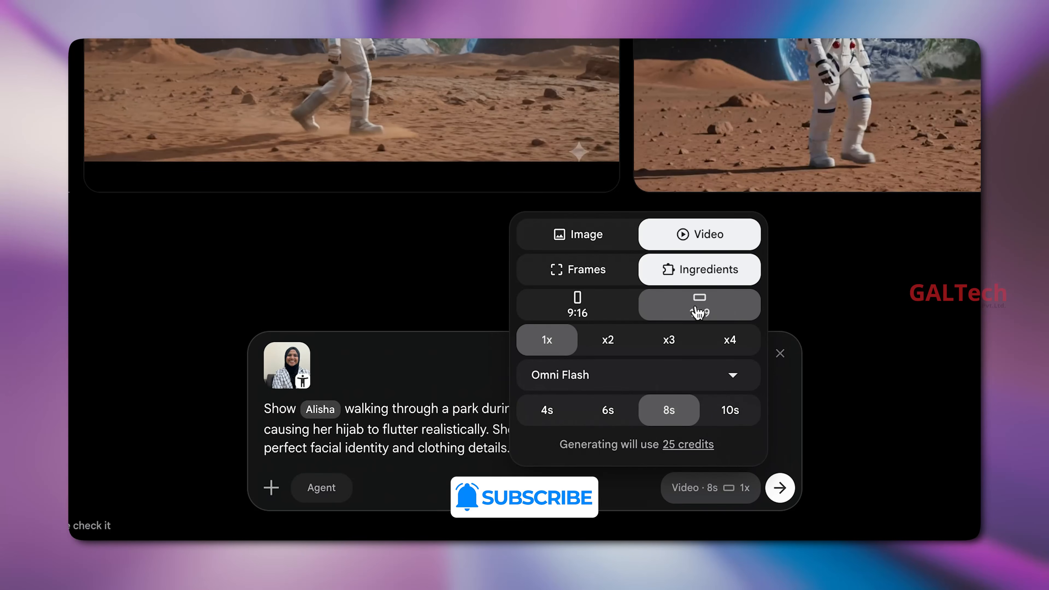
{"action": "left_click", "coordinate": [716, 386]}
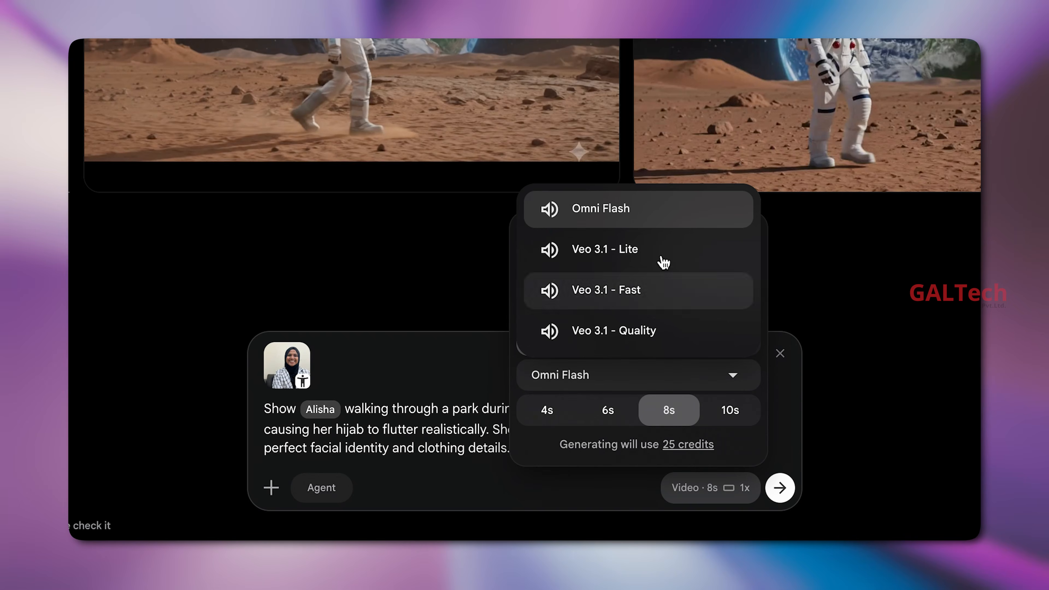
{"action": "left_click", "coordinate": [651, 219]}
{"action": "left_click", "coordinate": [881, 291]}
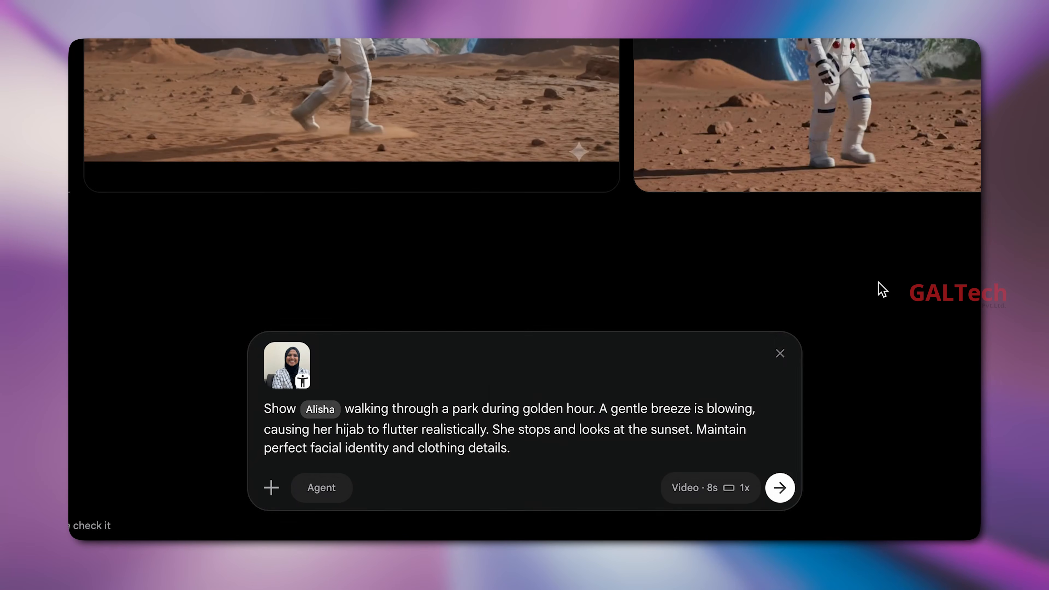
{"action": "left_click", "coordinate": [780, 488]}
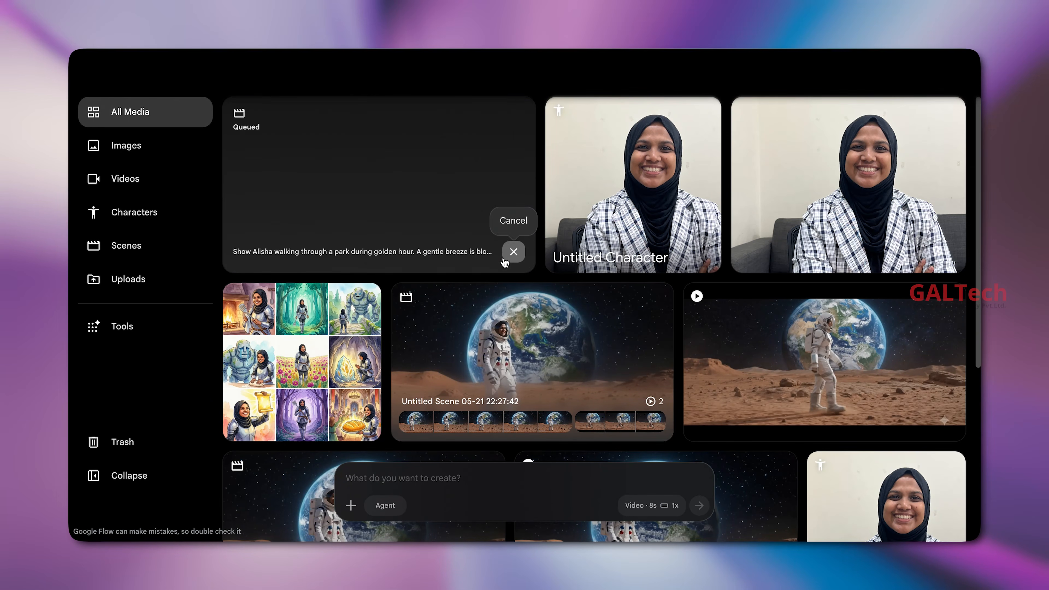
Open Untitled Scene 05-21 22:27:42, expand its full generation prompt, and play the astronaut scene in full screen
{"action": "left_click", "coordinate": [472, 373]}
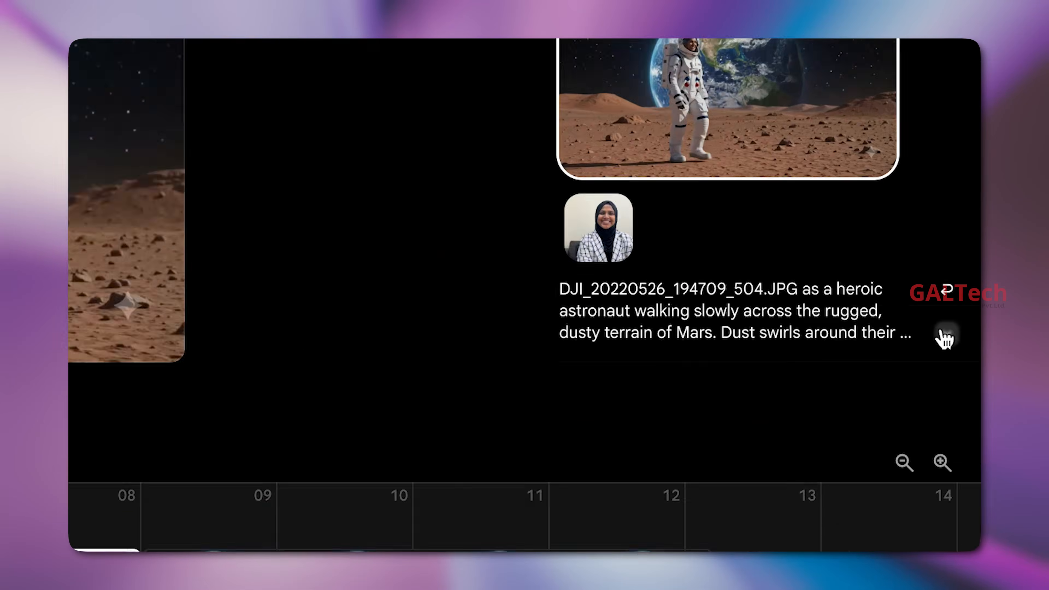
{"action": "left_click", "coordinate": [963, 292]}
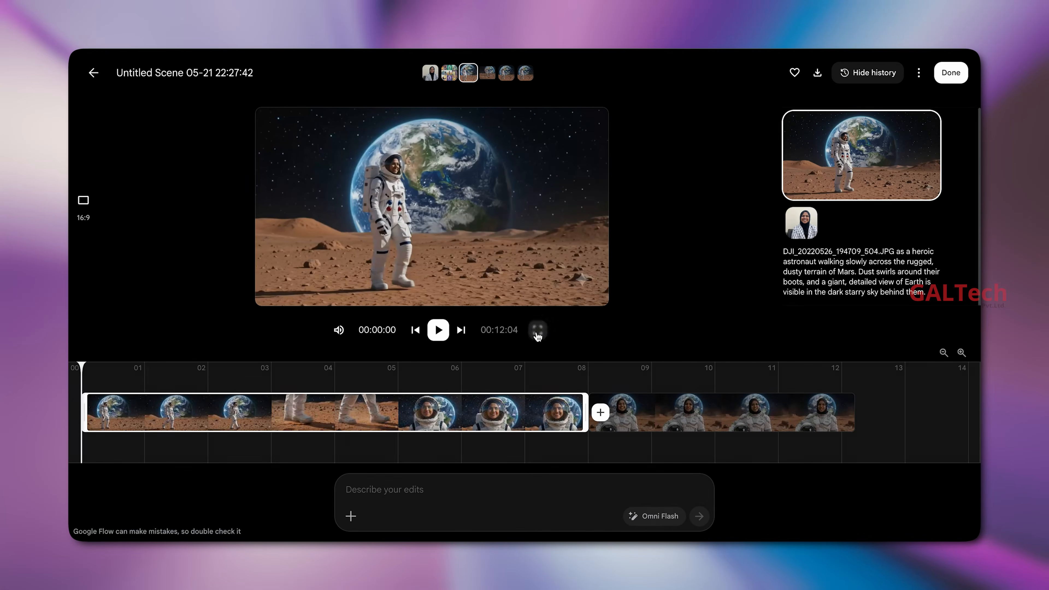
{"action": "left_click", "coordinate": [538, 337]}
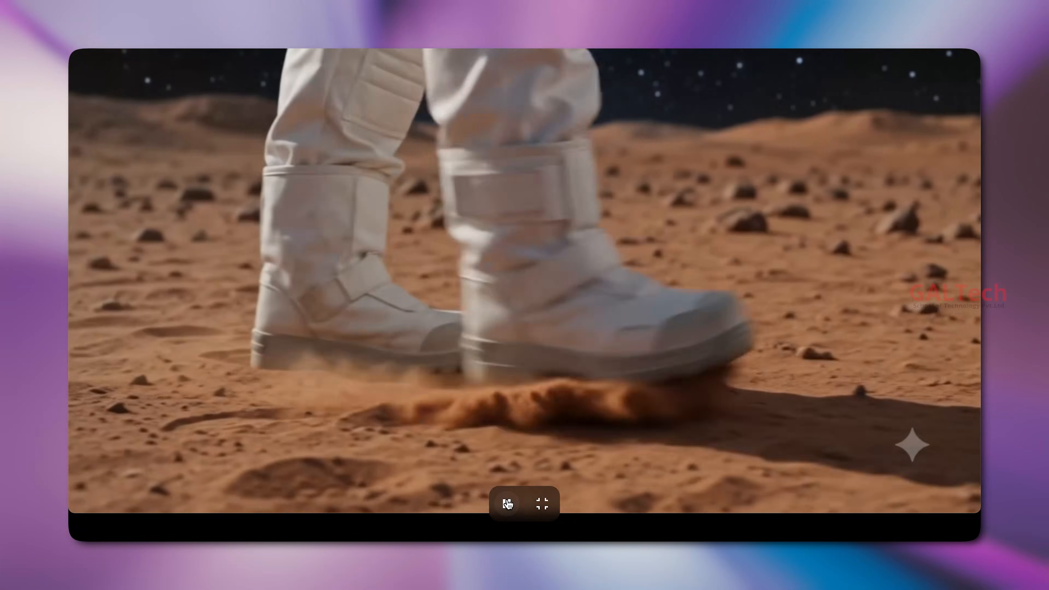
{"action": "left_click", "coordinate": [506, 501]}
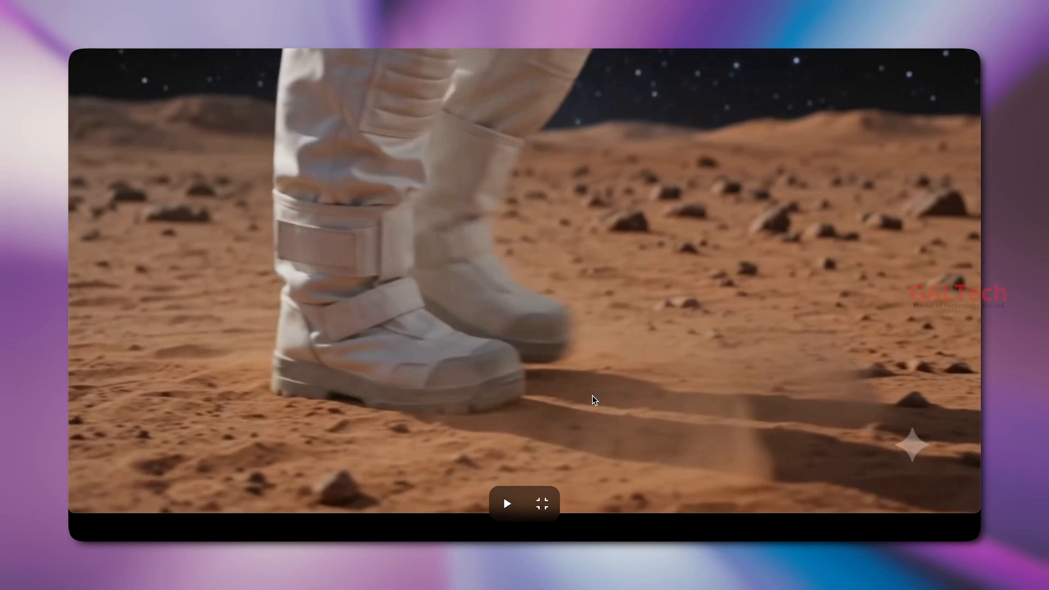
{"action": "left_click", "coordinate": [509, 505]}
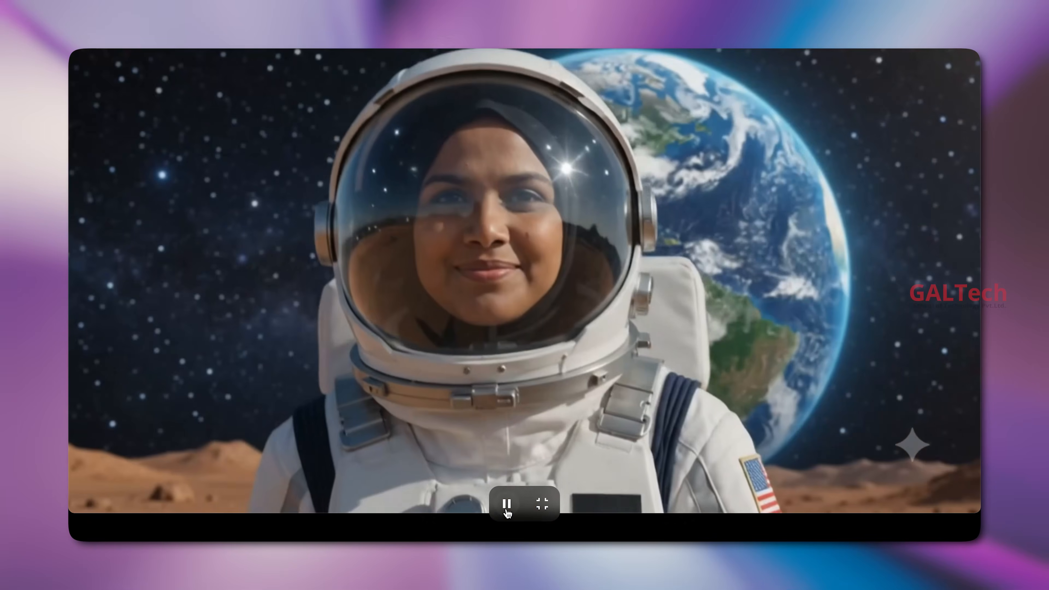
{"action": "left_click", "coordinate": [508, 511]}
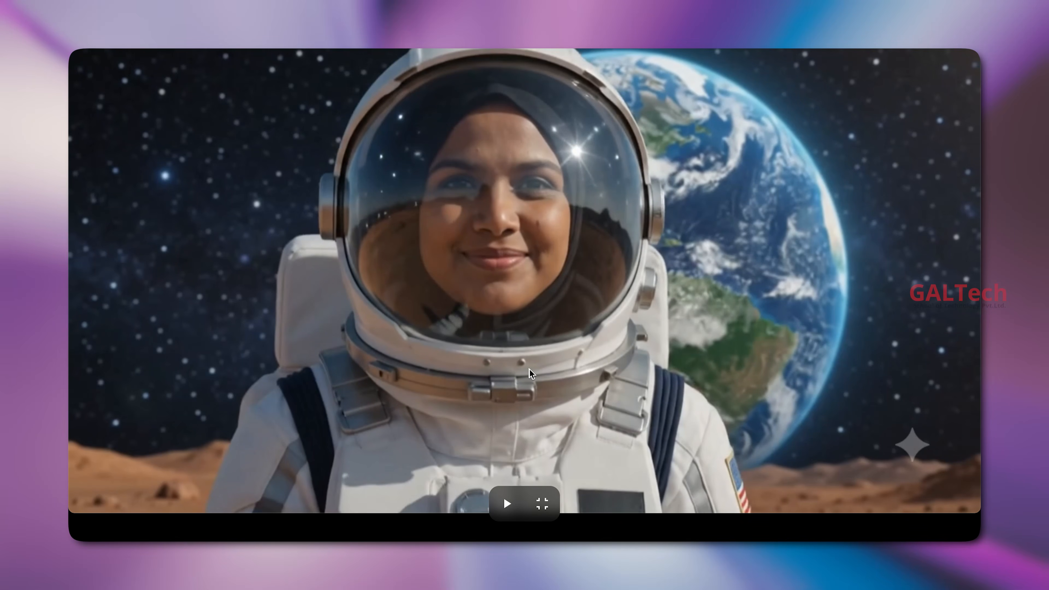
{"action": "left_click", "coordinate": [508, 512]}
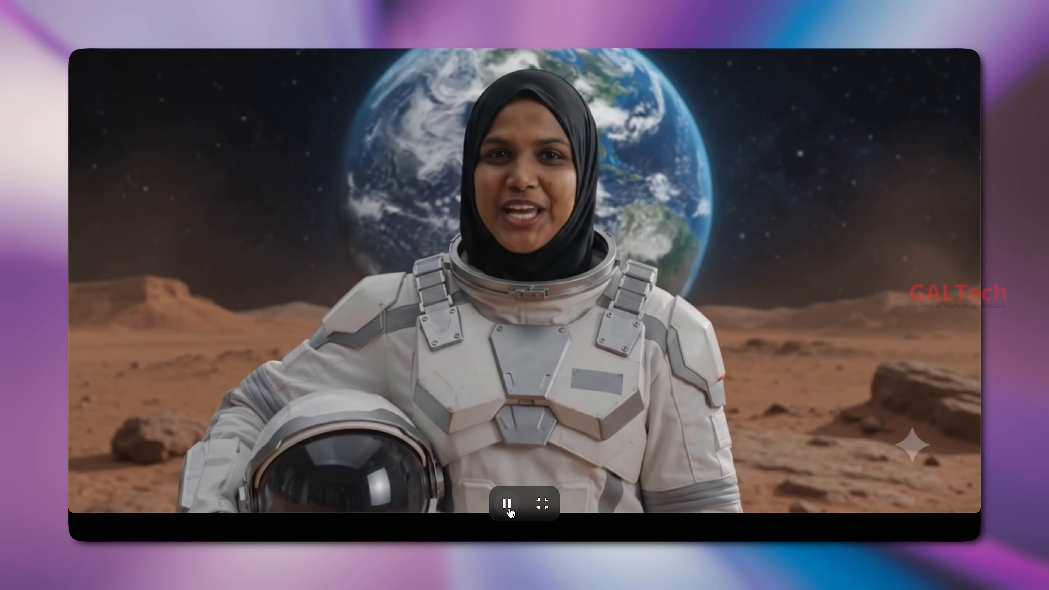
{"action": "left_click", "coordinate": [508, 512]}
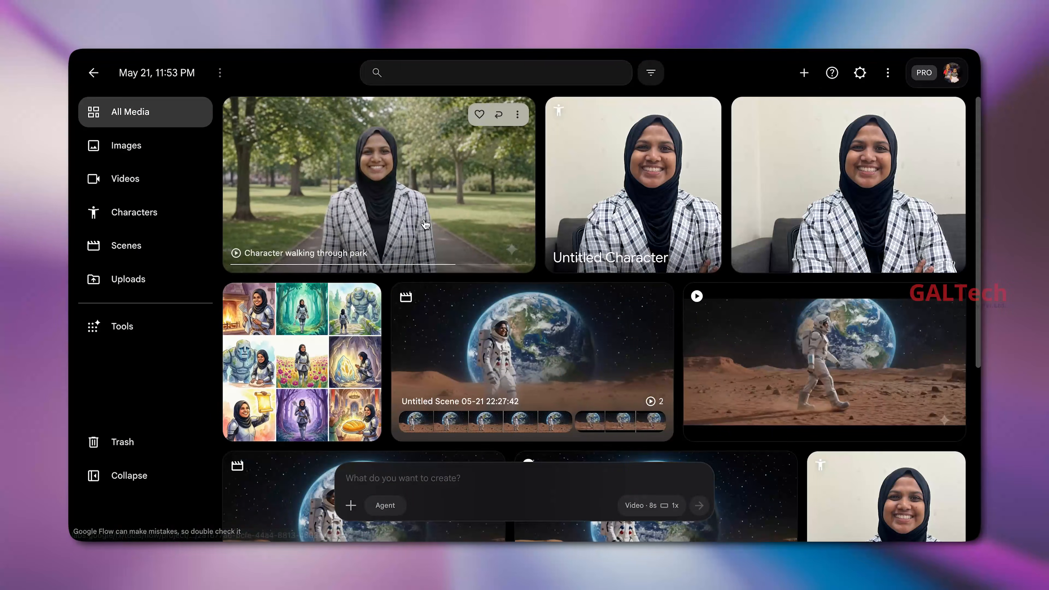
Open the generated "Character walking through park" video and view it in full screen
{"action": "left_click", "coordinate": [425, 224]}
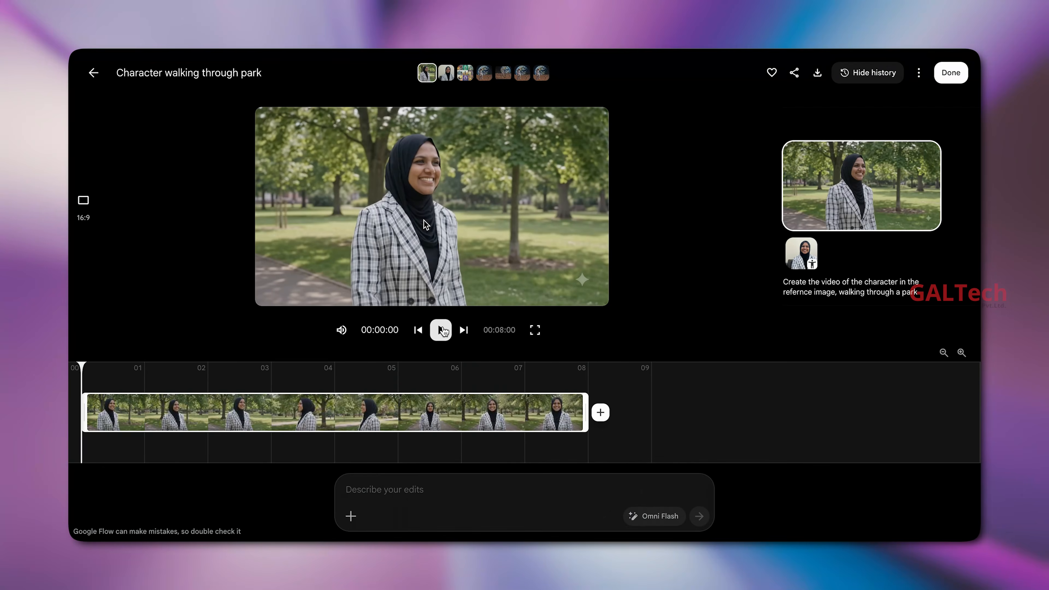
{"action": "left_click", "coordinate": [536, 330]}
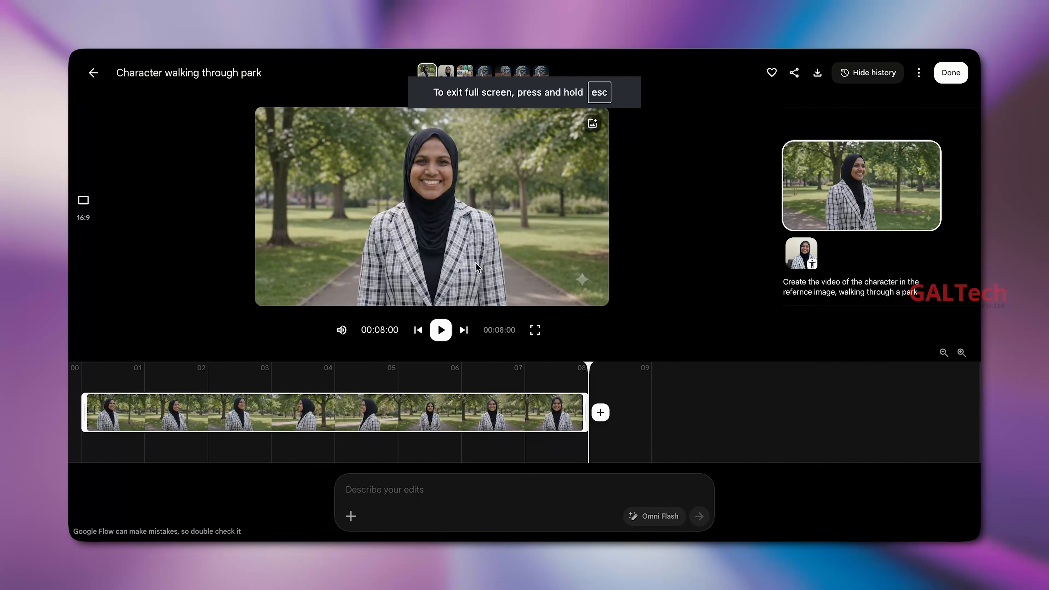
{"action": "mouse_move", "coordinate": [804, 255]}
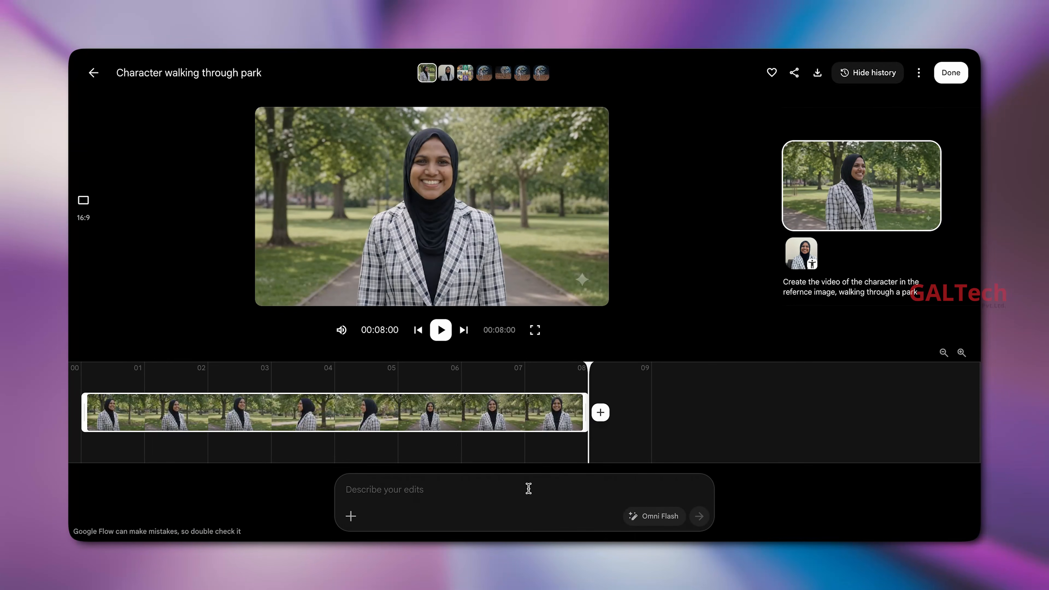
{"action": "mouse_move", "coordinate": [517, 282]}
Submit the edit prompt "Add a bench in the park and add some kids playing in the park" for the park video
{"action": "left_click", "coordinate": [389, 490]}
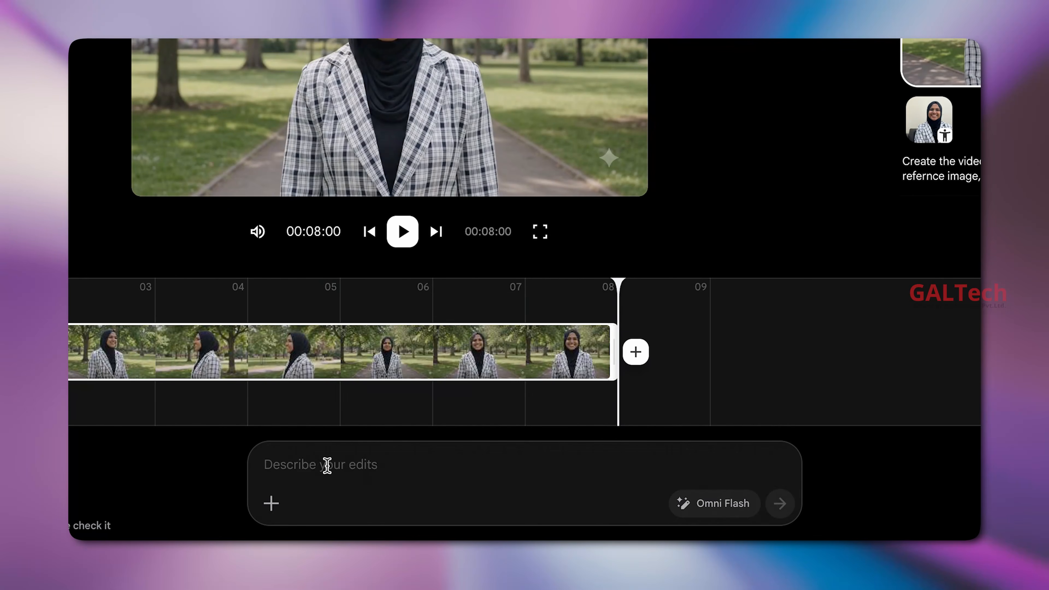
{"action": "type", "text": "Add a"}
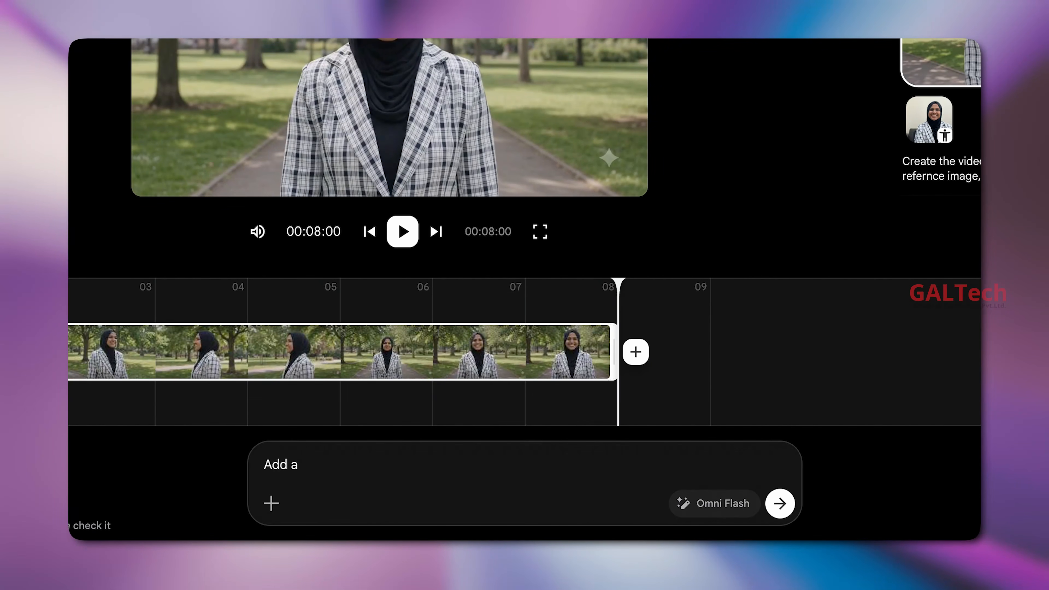
{"action": "type", "text": " bench in the part"}
{"action": "key", "text": "BackSpace"}
{"action": "type", "text": "k "}
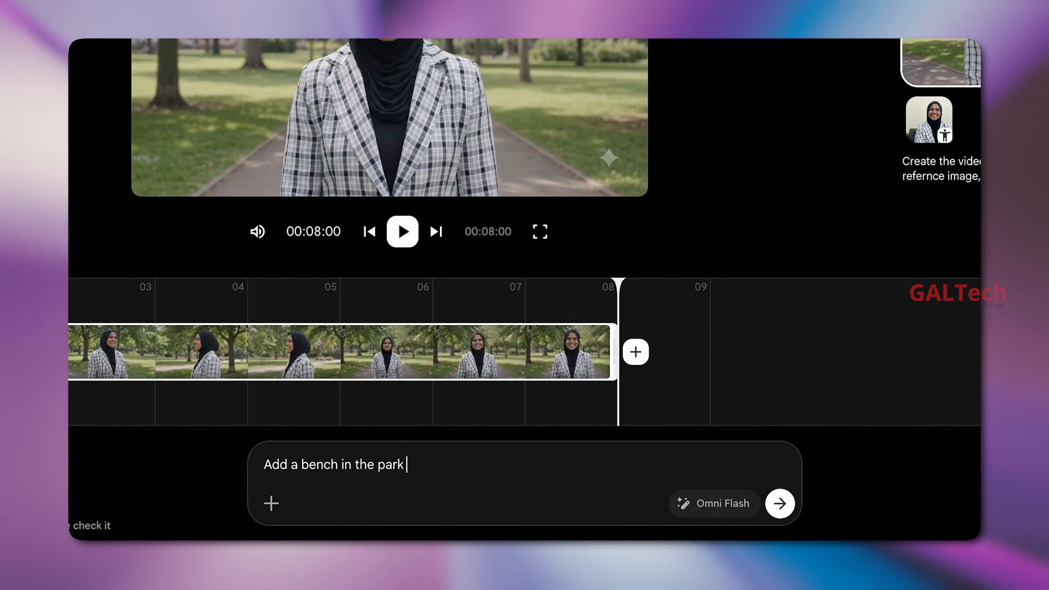
{"action": "type", "text": "and add some kids playing"}
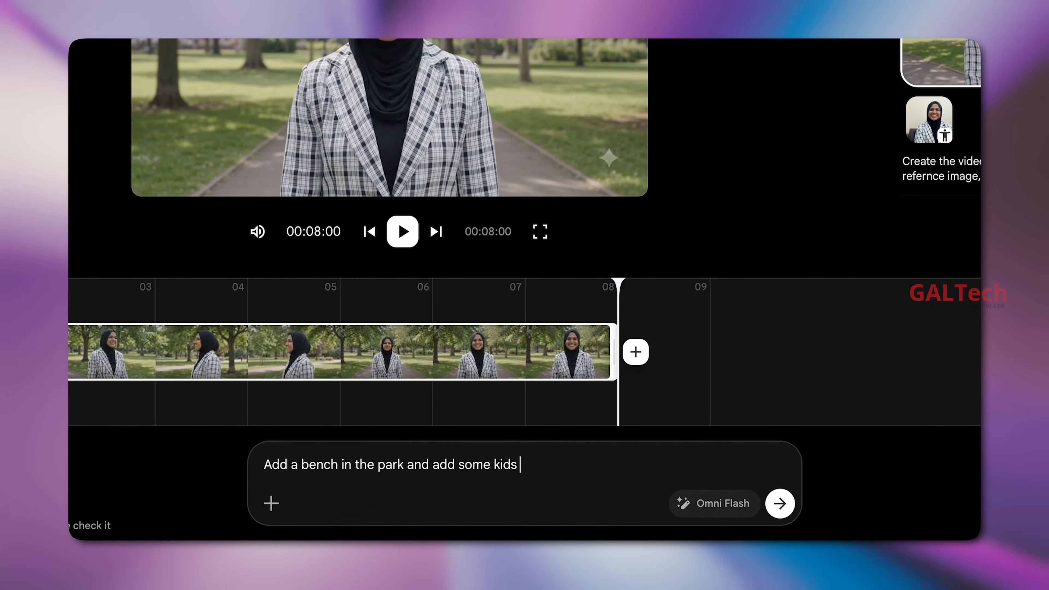
{"action": "type", "text": " in the park"}
{"action": "left_click", "coordinate": [782, 504]}
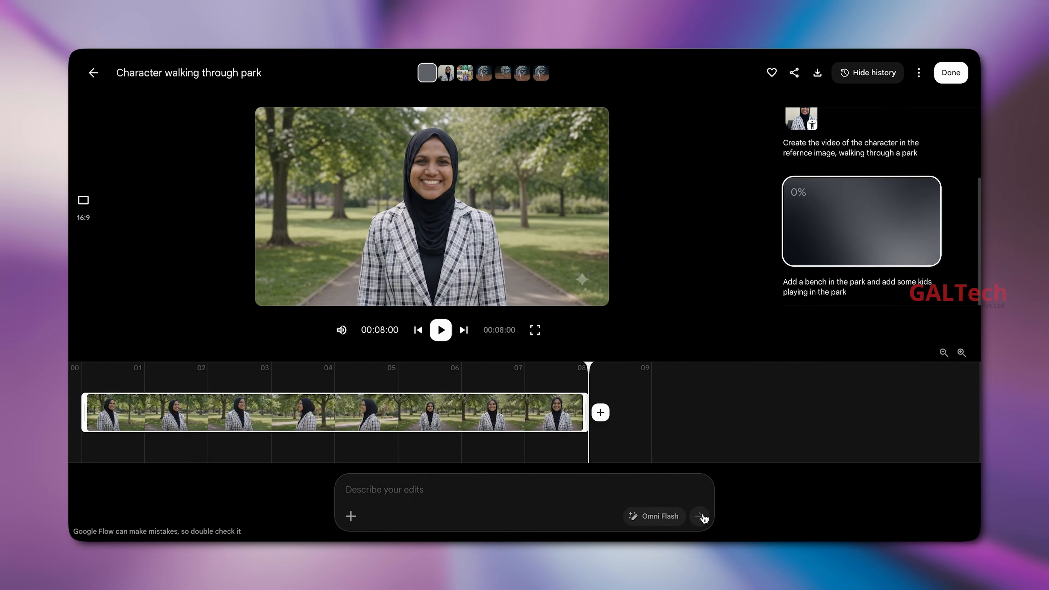
Rewind the edited park video to the start, play it in full screen, and return to the editor
{"action": "left_click", "coordinate": [504, 368]}
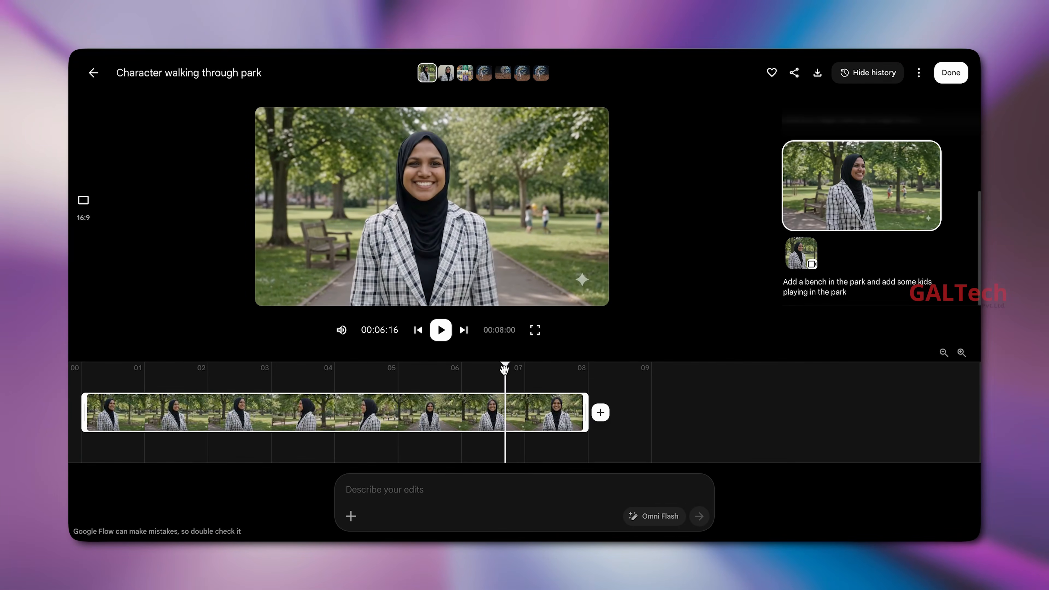
{"action": "left_click_drag", "start_coordinate": [504, 368], "coordinate": [81, 367]}
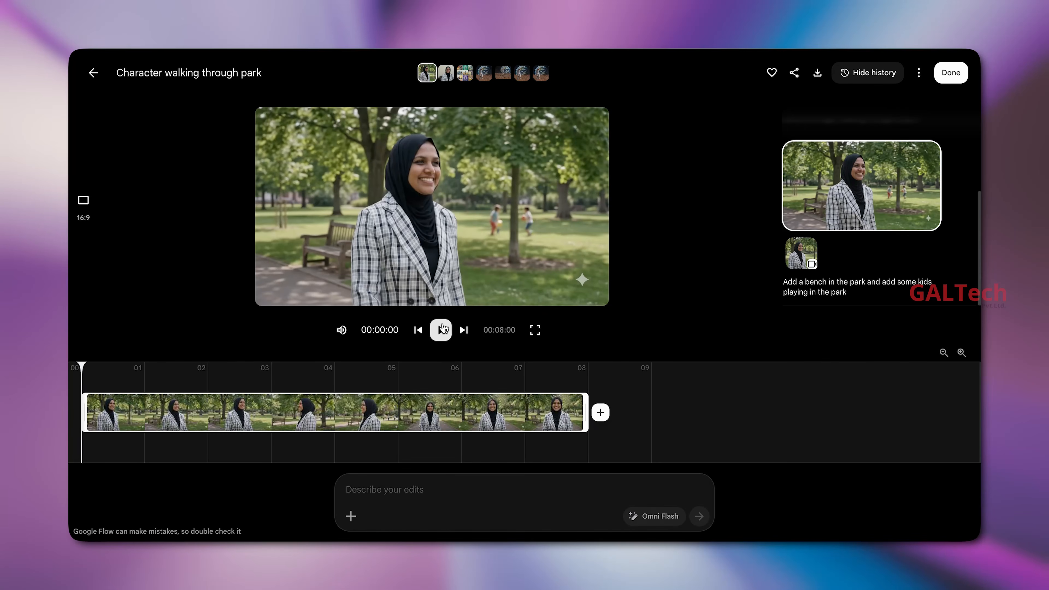
{"action": "left_click", "coordinate": [535, 330]}
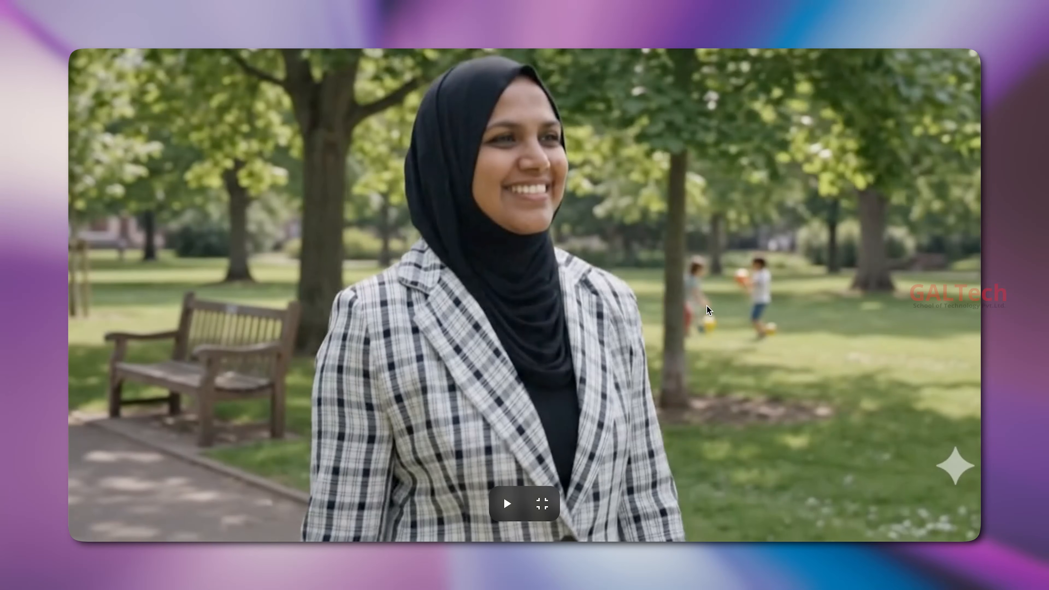
{"action": "left_click", "coordinate": [504, 505]}
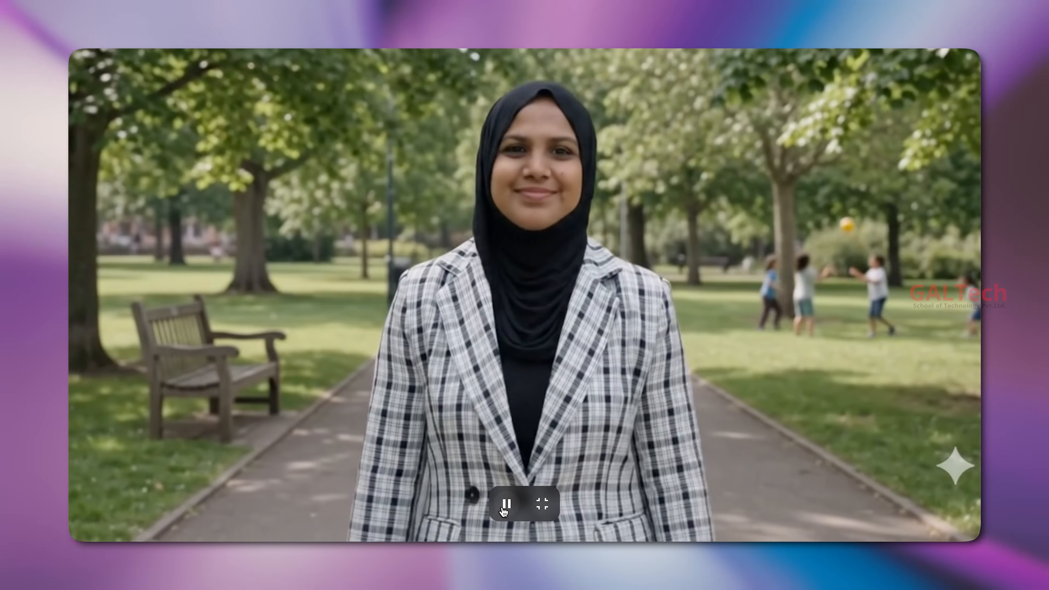
{"action": "left_click", "coordinate": [503, 509]}
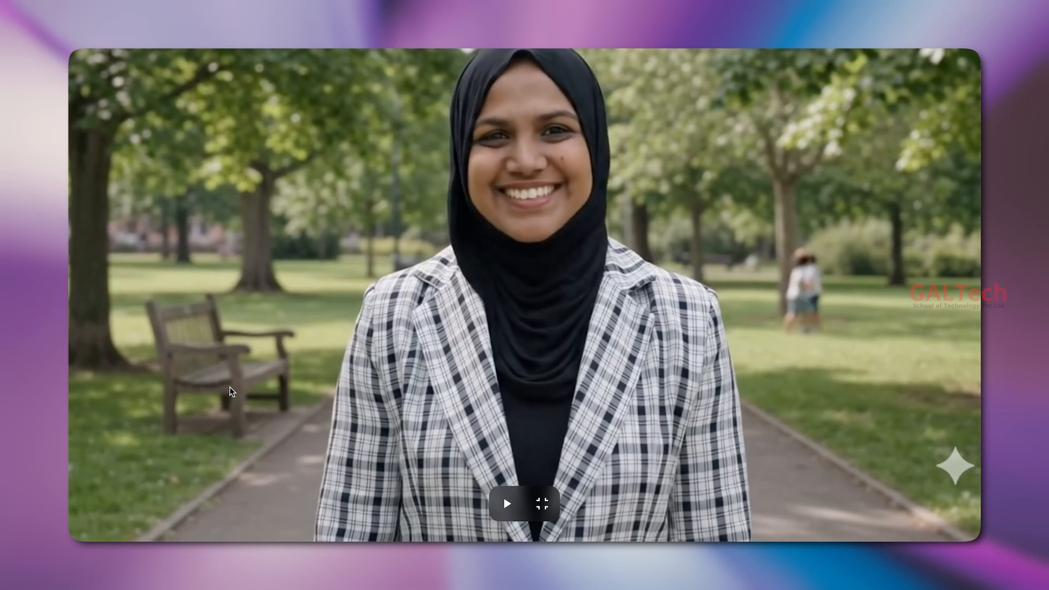
{"action": "key", "text": "Escape"}
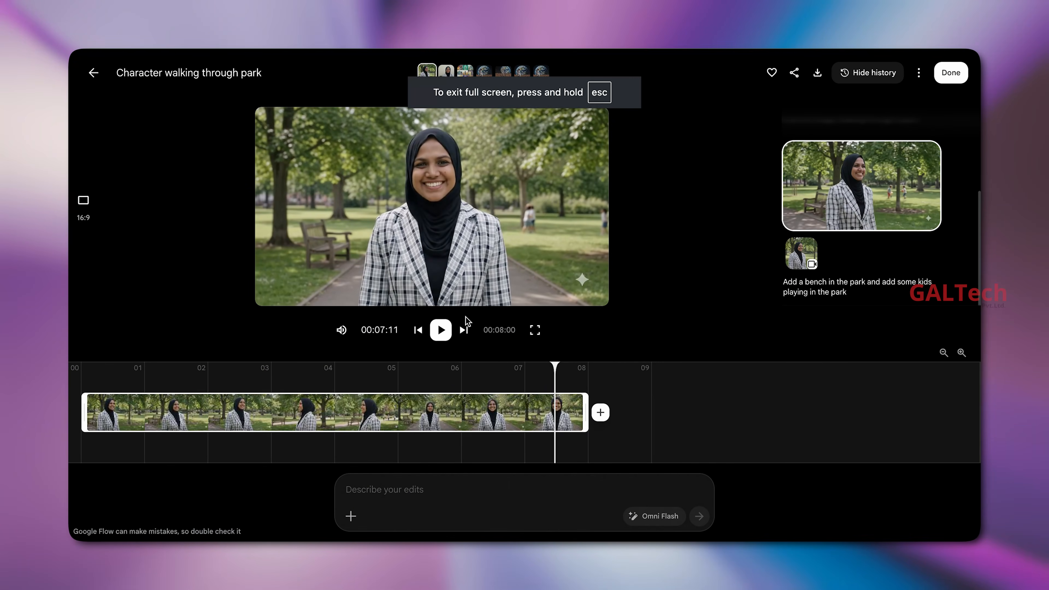
Compare the original and edited park video versions from the history at about the 7-second mark
{"action": "scroll", "coordinate": [908, 200], "scroll_direction": "up", "scroll_amount": 5}
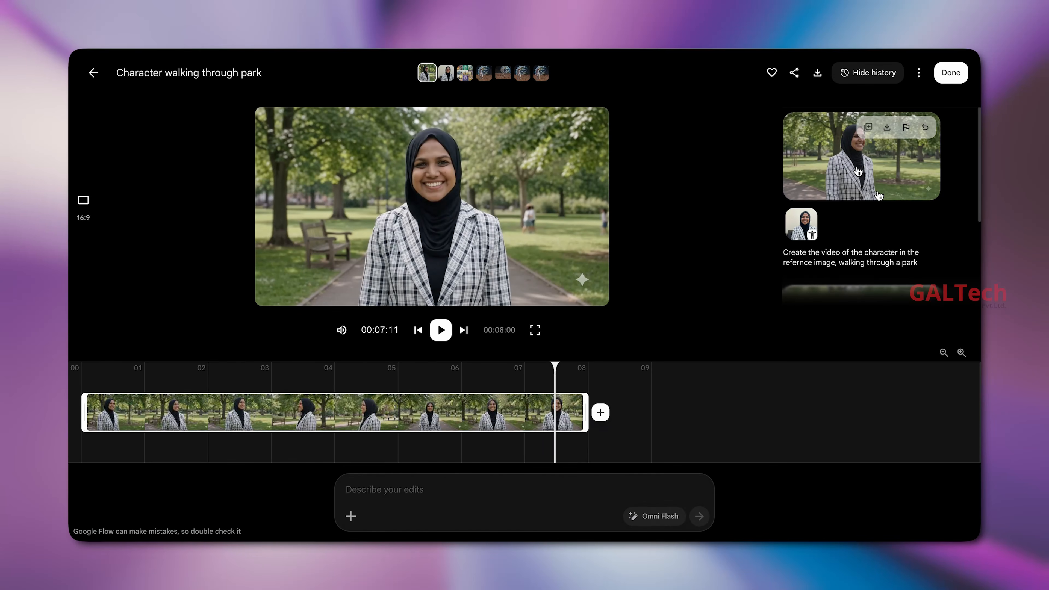
{"action": "left_click", "coordinate": [869, 167]}
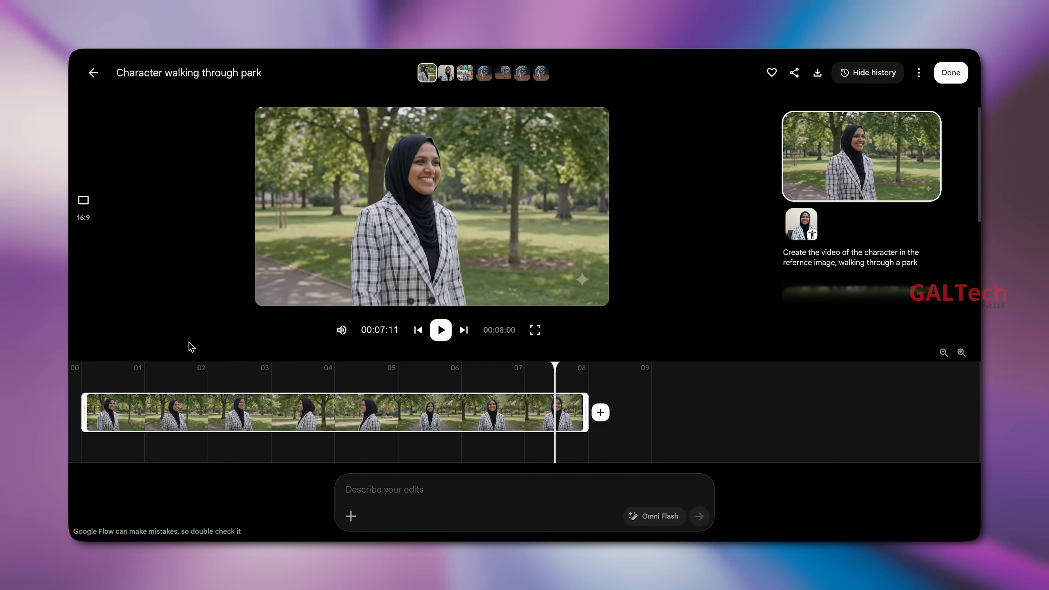
{"action": "left_click", "coordinate": [549, 369]}
{"action": "left_click_drag", "start_coordinate": [529, 369], "coordinate": [524, 409]}
{"action": "scroll", "coordinate": [876, 201], "scroll_direction": "down", "scroll_amount": 3}
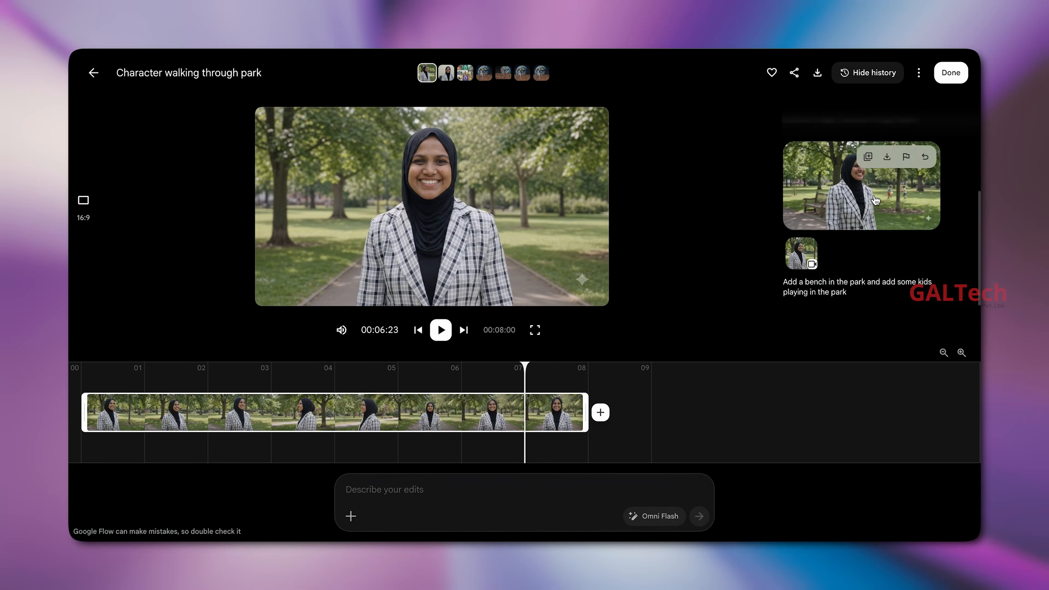
{"action": "left_click", "coordinate": [876, 201]}
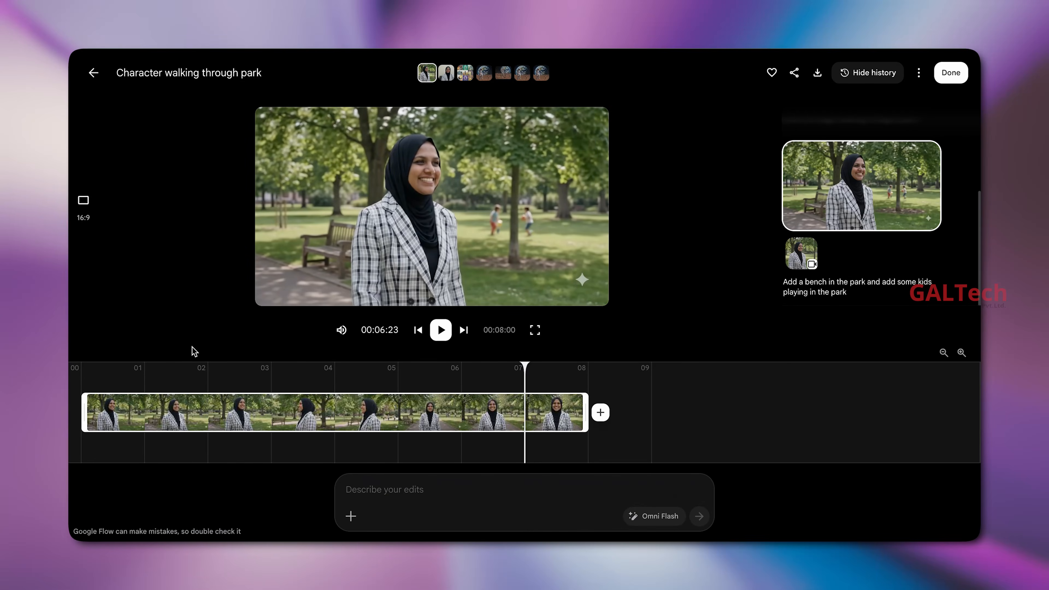
{"action": "mouse_move", "coordinate": [521, 371]}
{"action": "left_mouse_down"}
{"action": "mouse_move", "coordinate": [331, 372]}
{"action": "mouse_move", "coordinate": [223, 387]}
{"action": "mouse_move", "coordinate": [531, 385]}
{"action": "left_mouse_up"}
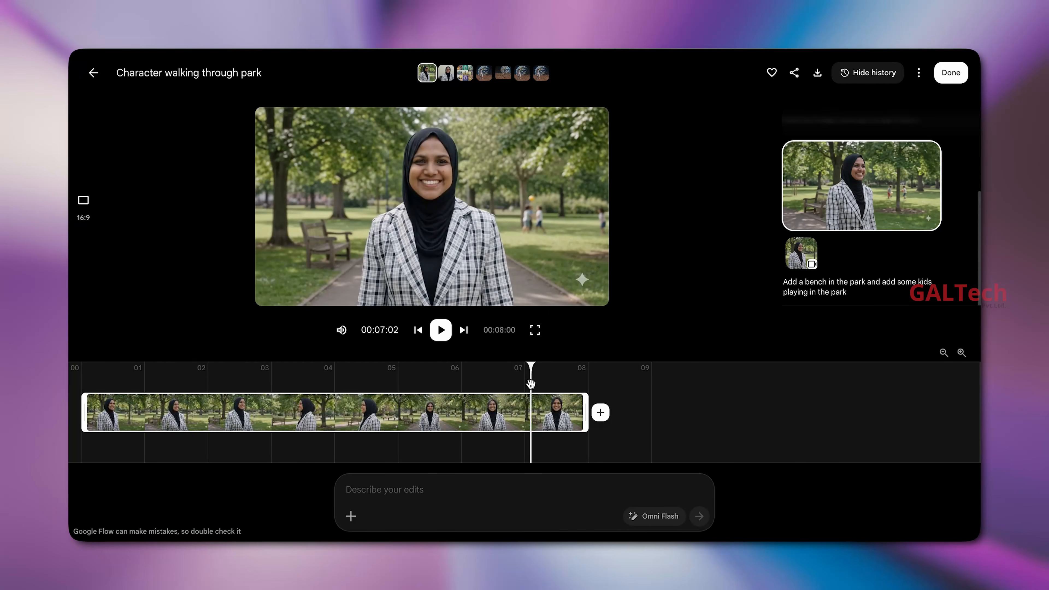
Return to the project's media, turn on Agent mode, and attach the saved named character to the prompt
{"action": "left_click", "coordinate": [93, 76]}
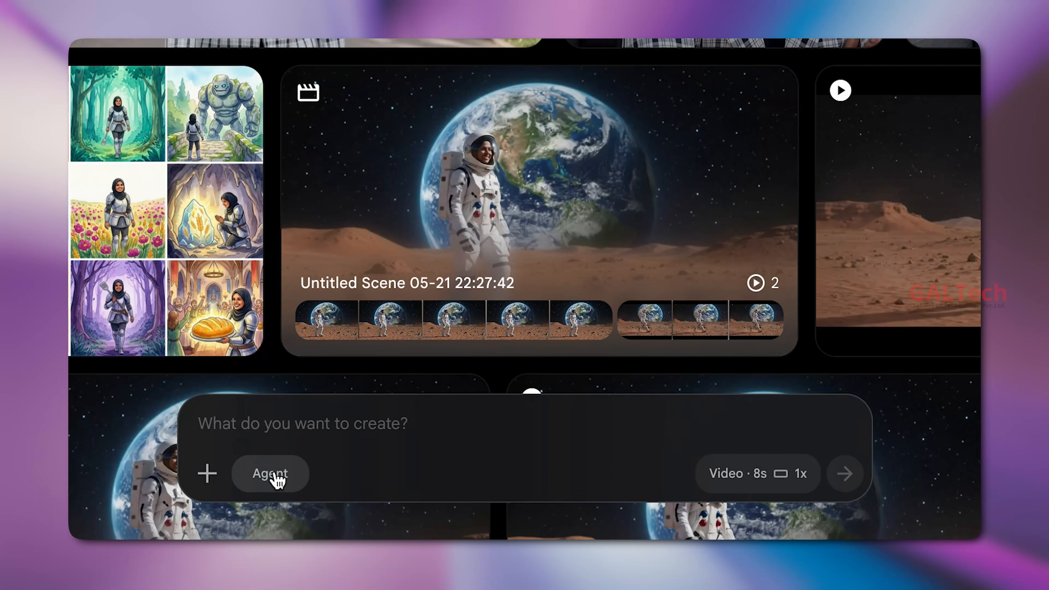
{"action": "left_click", "coordinate": [276, 478]}
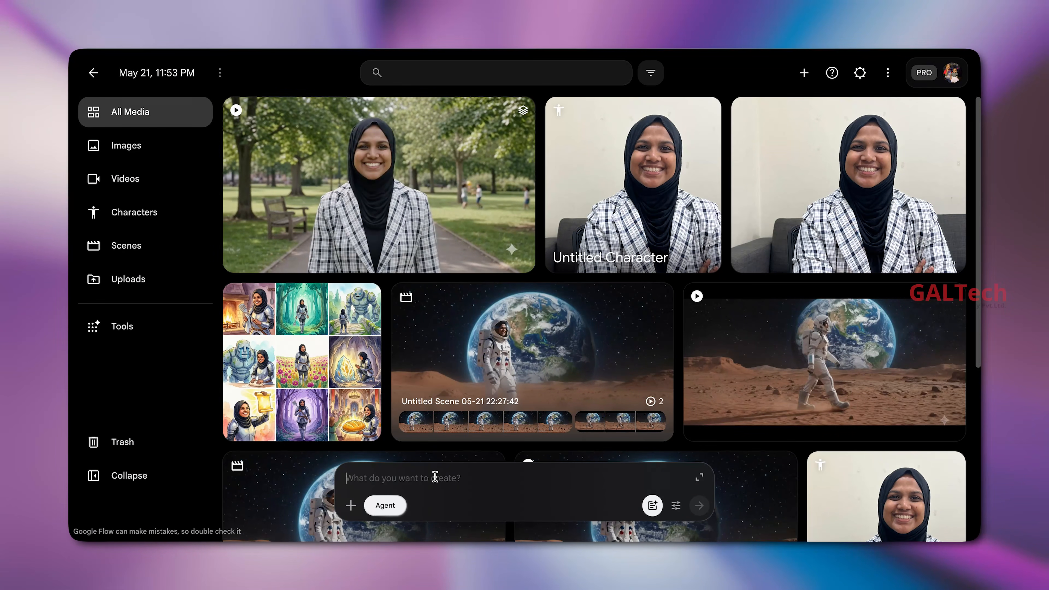
{"action": "left_click", "coordinate": [349, 505]}
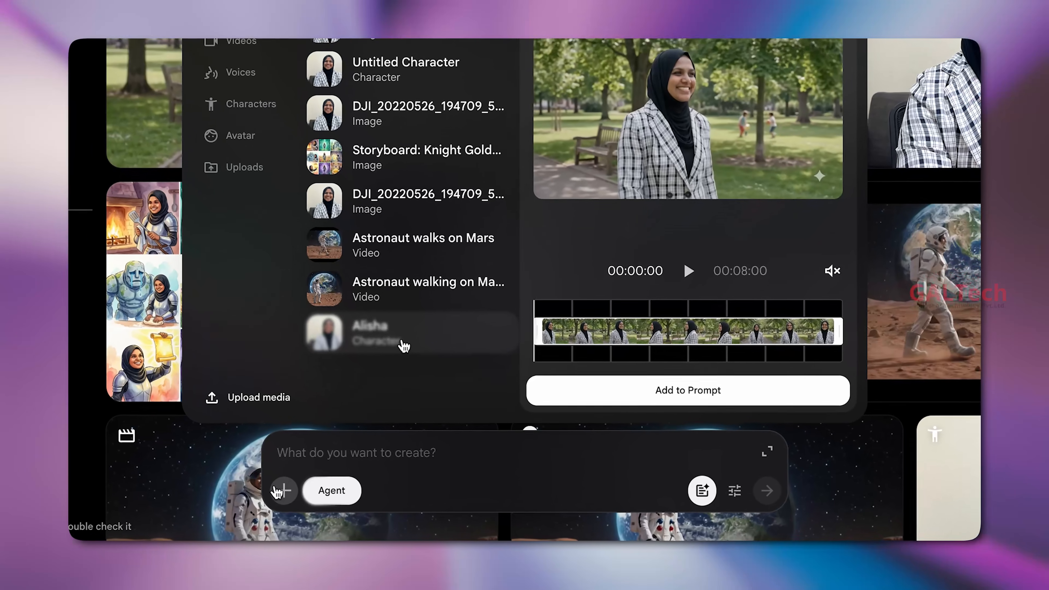
{"action": "left_click", "coordinate": [425, 380]}
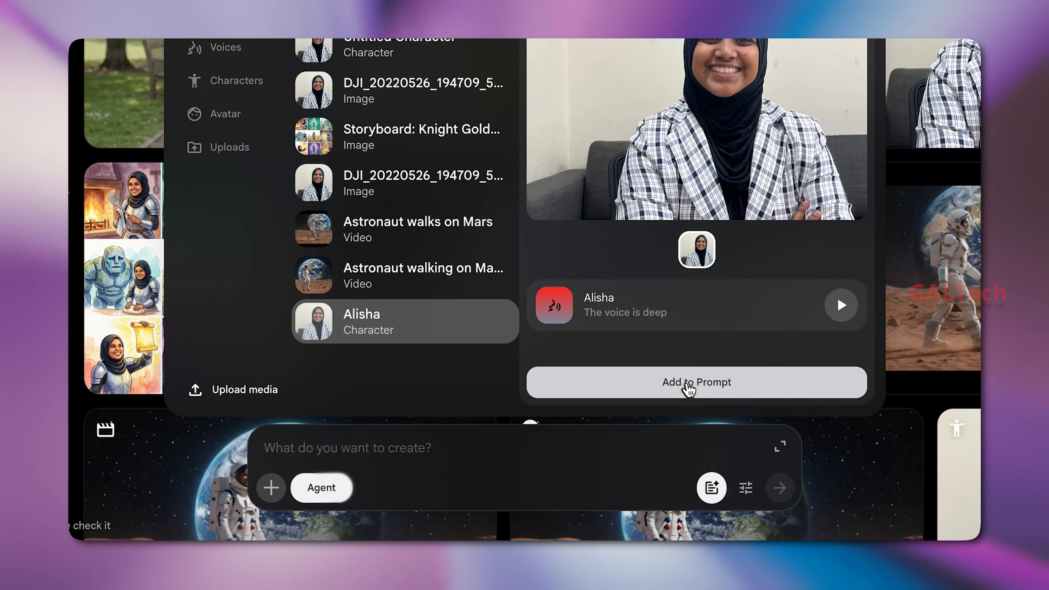
{"action": "left_click", "coordinate": [689, 387]}
Write an agent prompt requesting 3 video concepts showcasing a modest fashion brand's new silk hijab collection, with prompts for Omni Flash
{"action": "left_click", "coordinate": [348, 453]}
{"action": "type", "text": "a"}
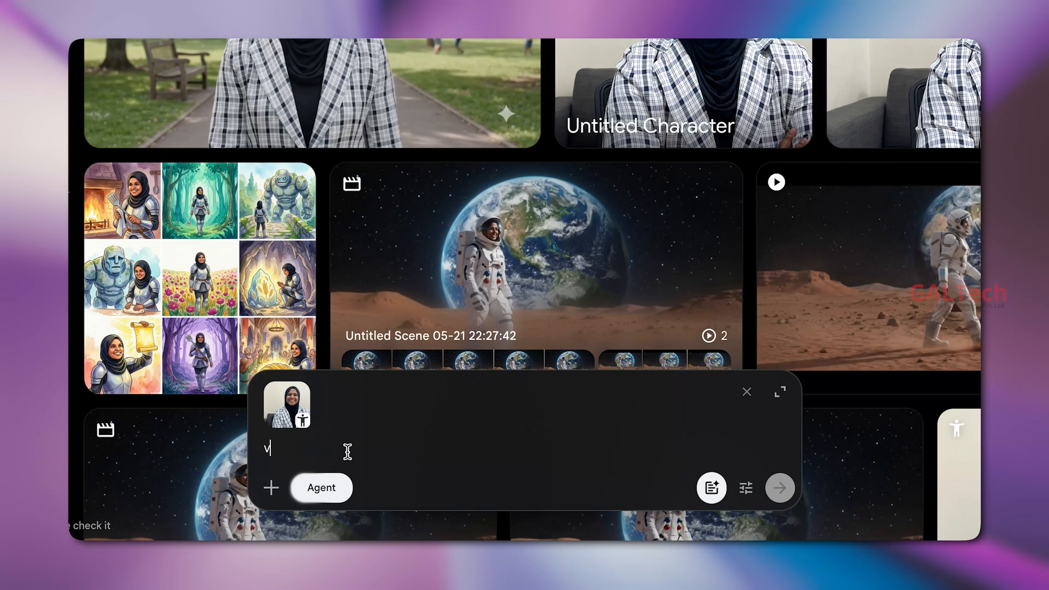
{"action": "key", "text": "BackSpace"}
{"action": "type", "text": "I am running a modest fashion brand. Suggest 3 video concepts using @Aisha as the model to showcase our new collection of silk hijabs. Provide the prompts for Omni Flash.\""}
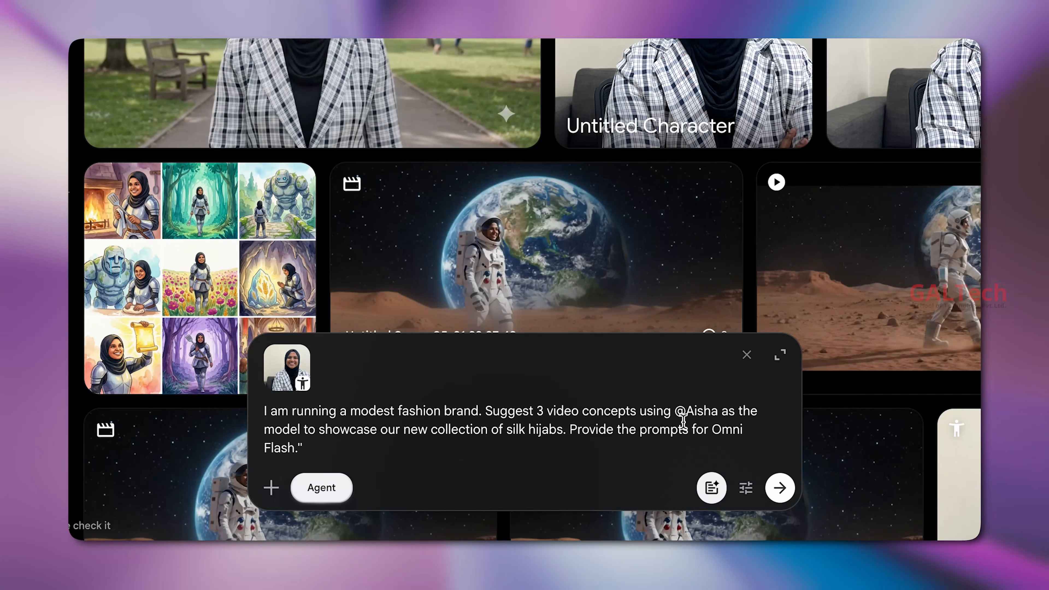
Replace the @ character mention in the prompt with "the character in the reference" and submit it to the agent
{"action": "left_click_drag", "start_coordinate": [718, 412], "coordinate": [675, 412]}
{"action": "key", "text": "BackSpace"}
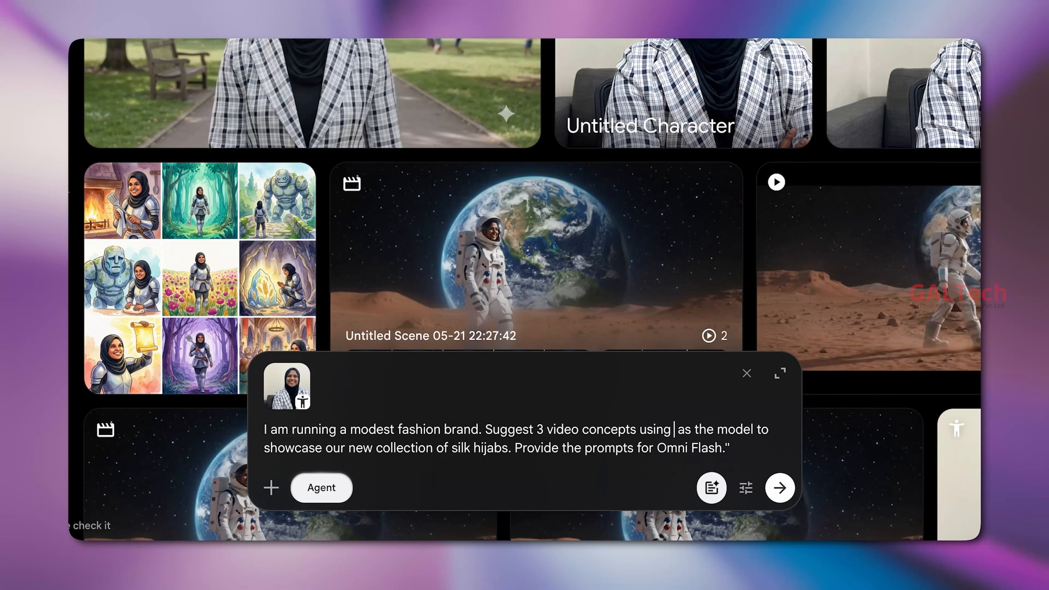
{"action": "type", "text": "the cha"}
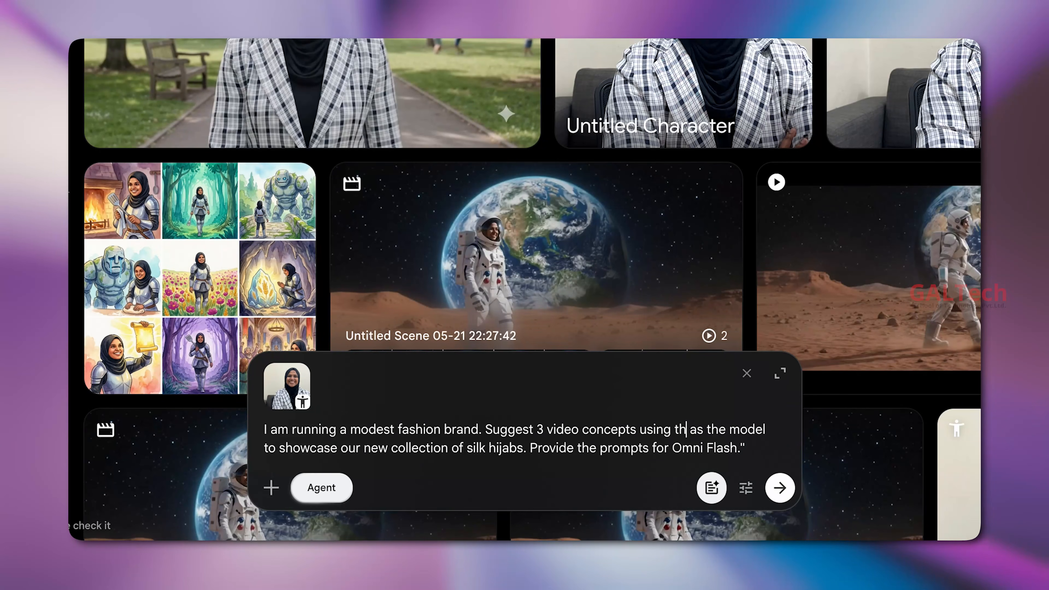
{"action": "type", "text": "racter in the"}
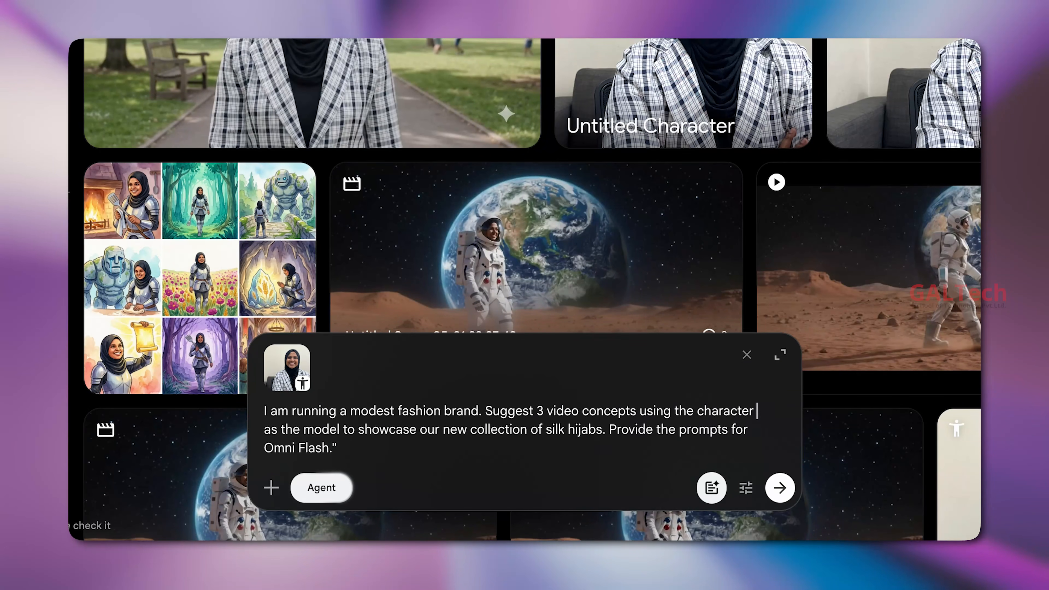
{"action": "type", "text": " reference"}
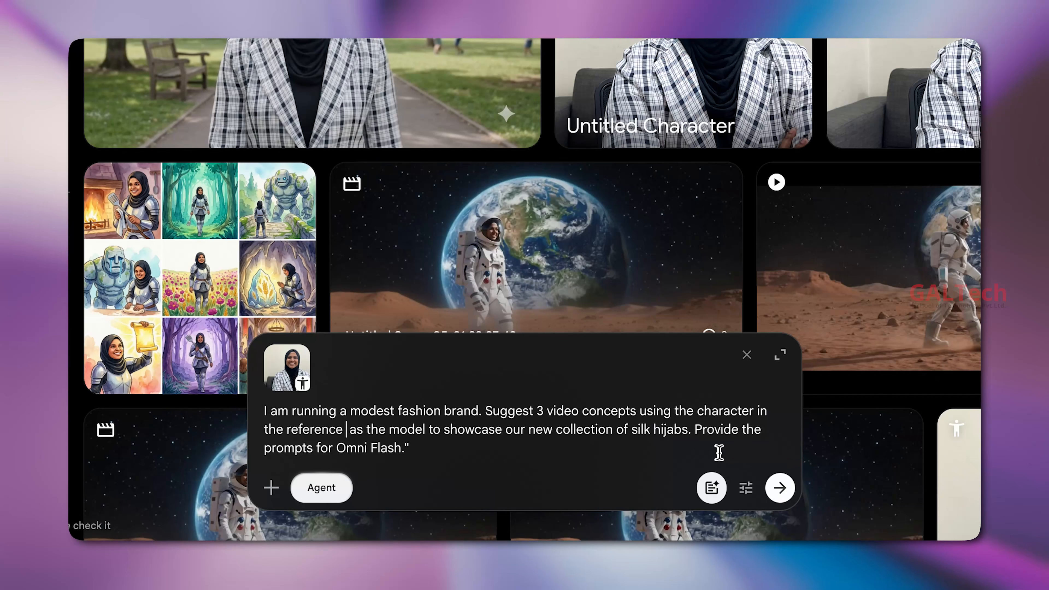
{"action": "left_click", "coordinate": [627, 409]}
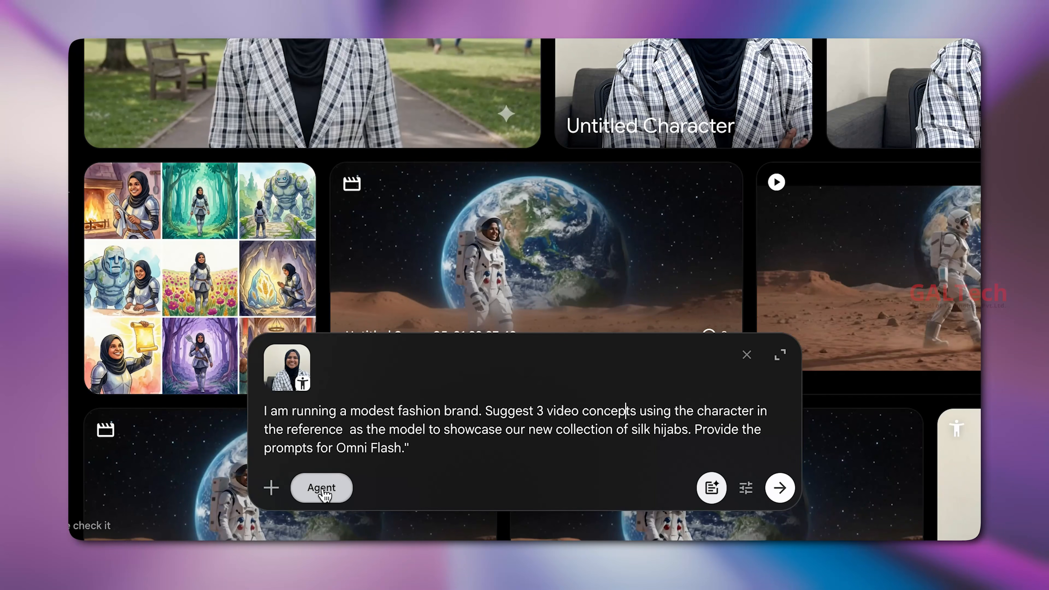
{"action": "left_click", "coordinate": [779, 490]}
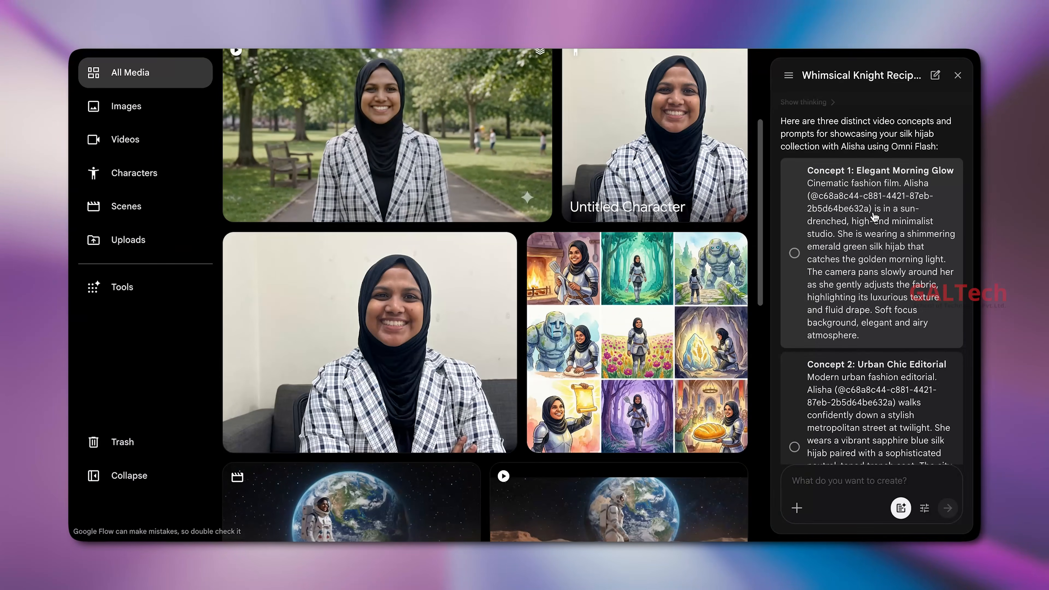
Widen the agent chat and read through the three suggested silk hijab video concepts
{"action": "left_click_drag", "start_coordinate": [841, 122], "coordinate": [867, 125]}
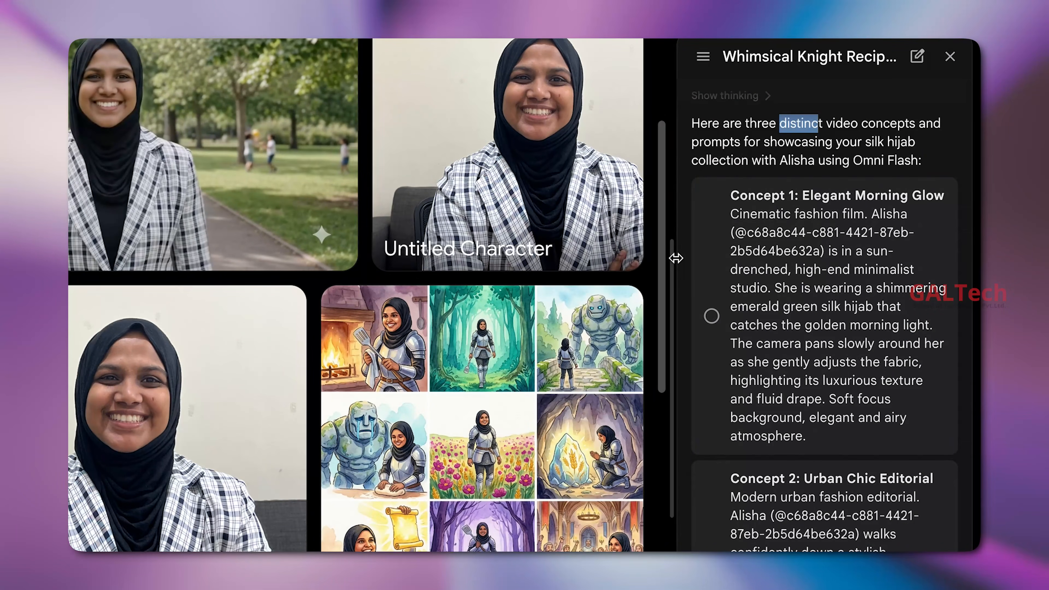
{"action": "left_click_drag", "start_coordinate": [675, 258], "coordinate": [328, 274]}
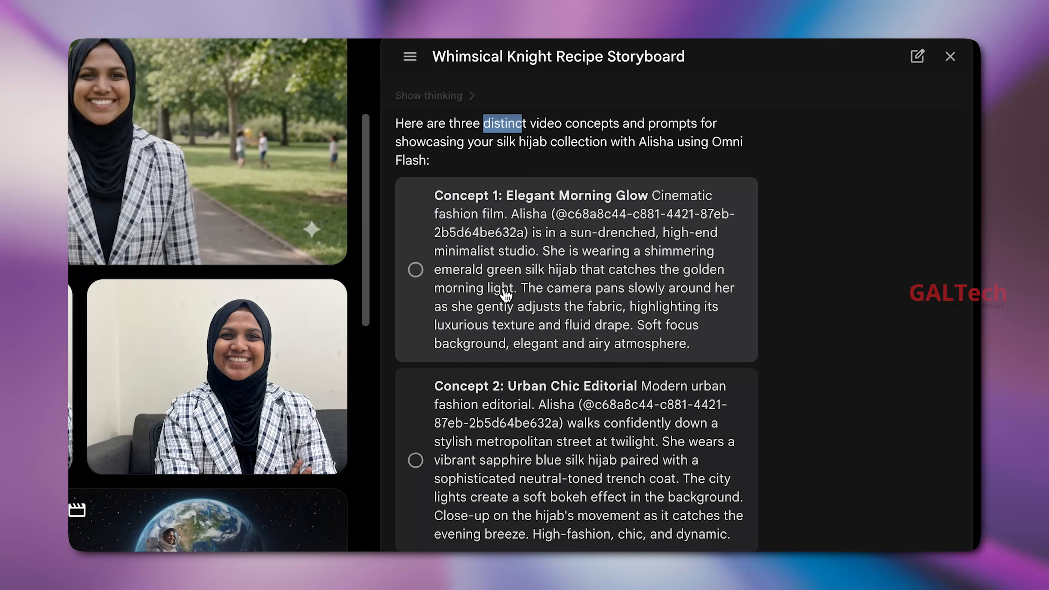
{"action": "scroll", "coordinate": [528, 309], "scroll_direction": "down", "scroll_amount": 2}
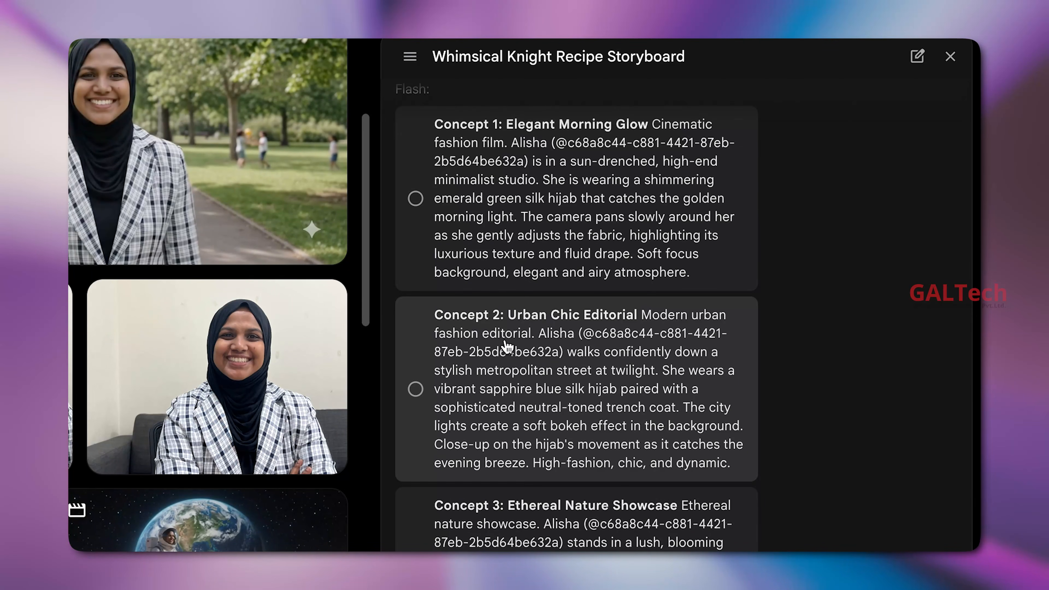
{"action": "scroll", "coordinate": [508, 346], "scroll_direction": "down", "scroll_amount": 3}
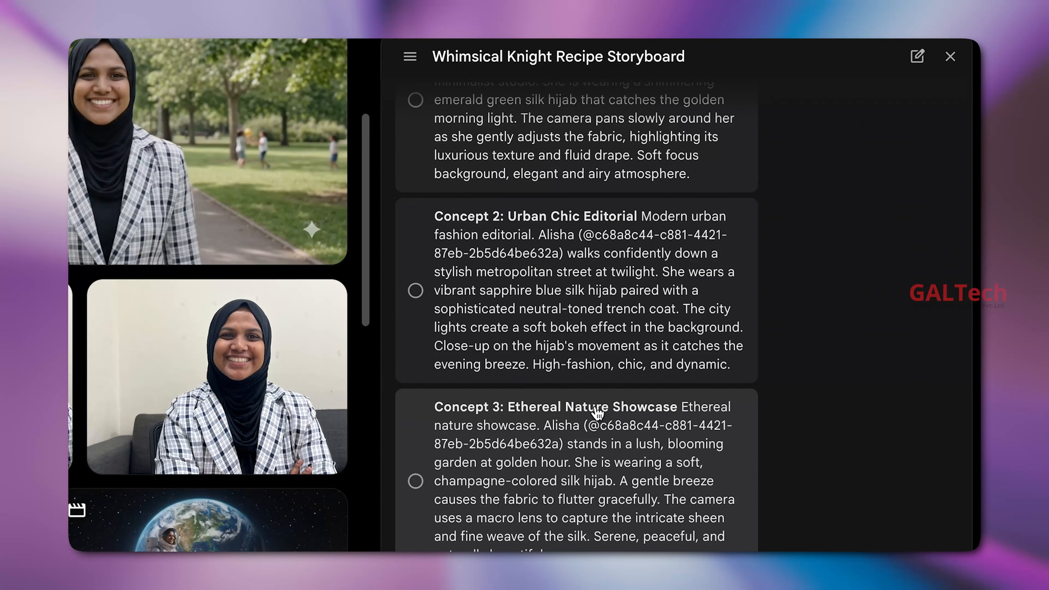
{"action": "scroll", "coordinate": [598, 411], "scroll_direction": "up", "scroll_amount": 7}
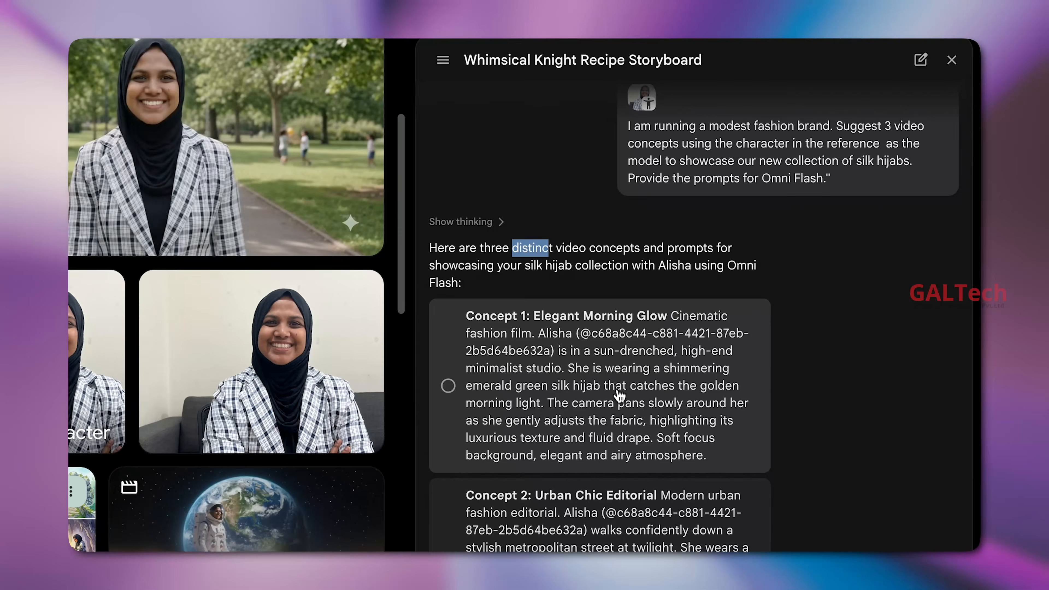
Choose "Concept 1: Elegant Morning Glow" and approve its video generation for this request only
{"action": "left_click", "coordinate": [416, 403]}
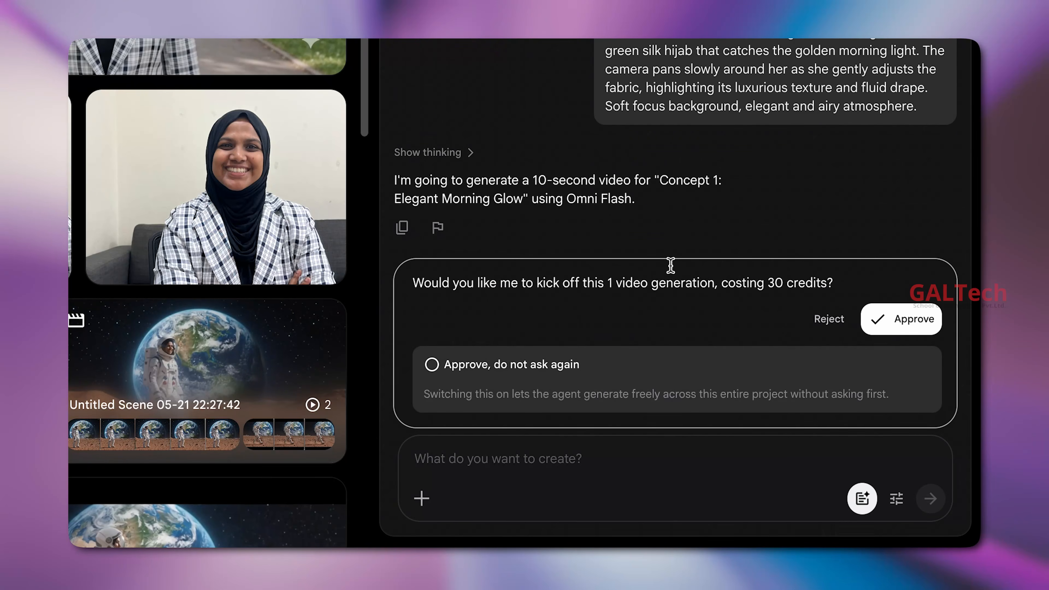
{"action": "left_click_drag", "start_coordinate": [483, 181], "coordinate": [645, 182]}
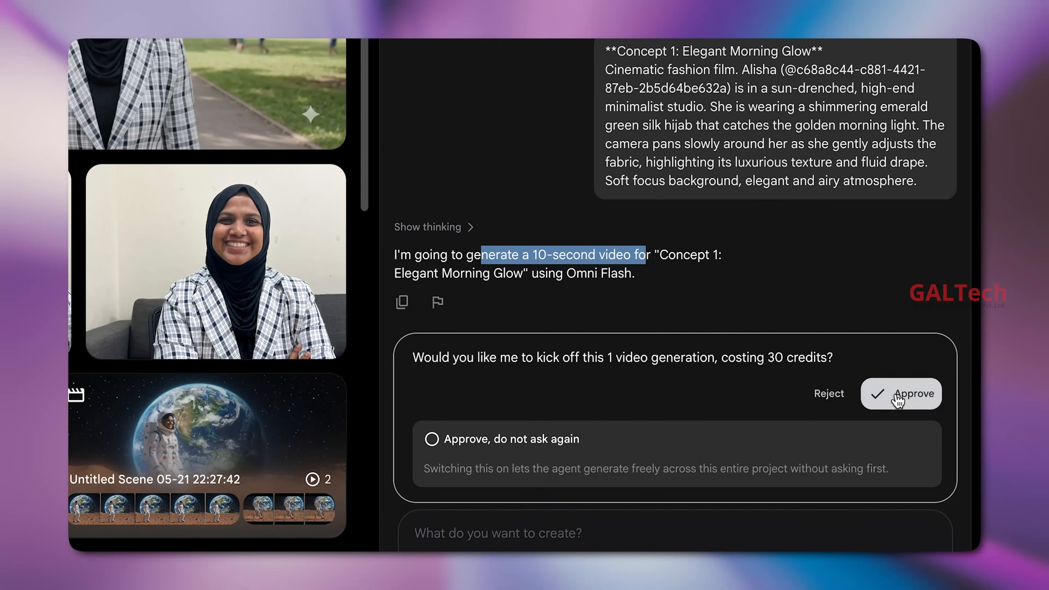
{"action": "left_click", "coordinate": [898, 398]}
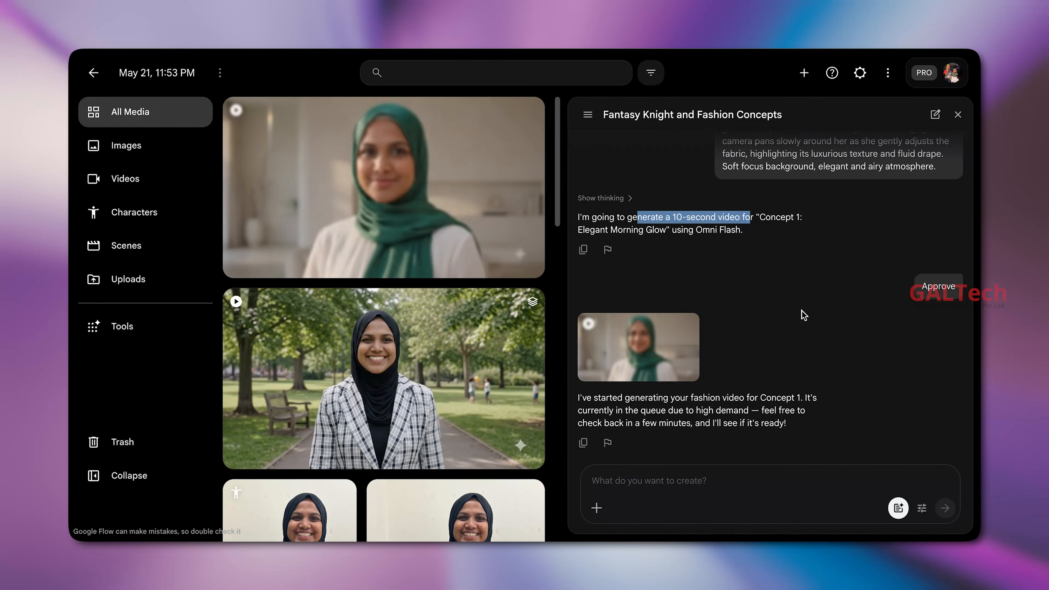
Close the agent chat, open the generated silk hijab video, and play it while lowering the volume to minimum
{"action": "mouse_move", "coordinate": [248, 258]}
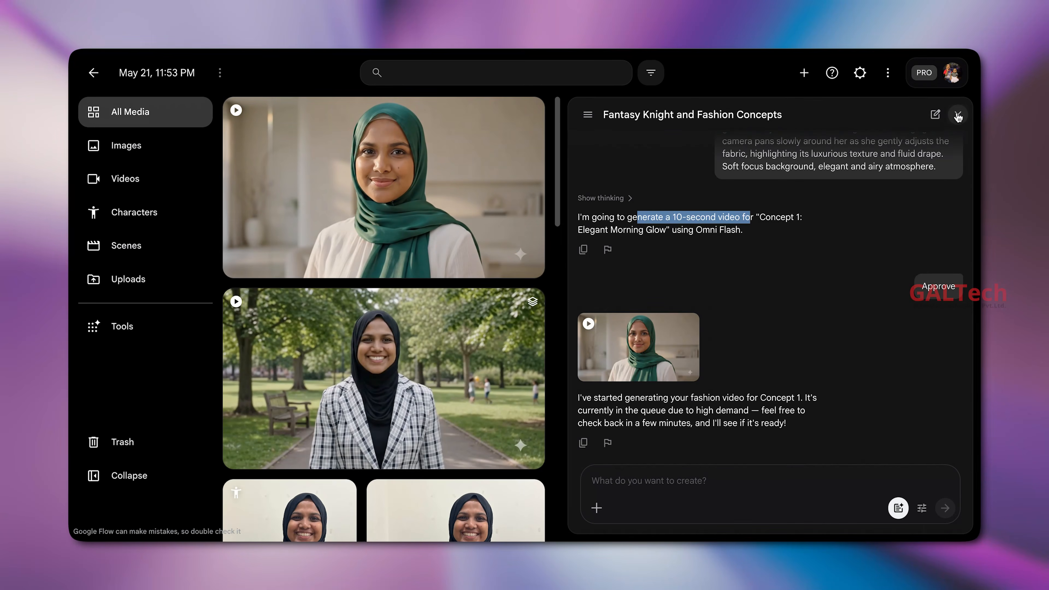
{"action": "left_click", "coordinate": [958, 117]}
{"action": "left_click", "coordinate": [414, 183]}
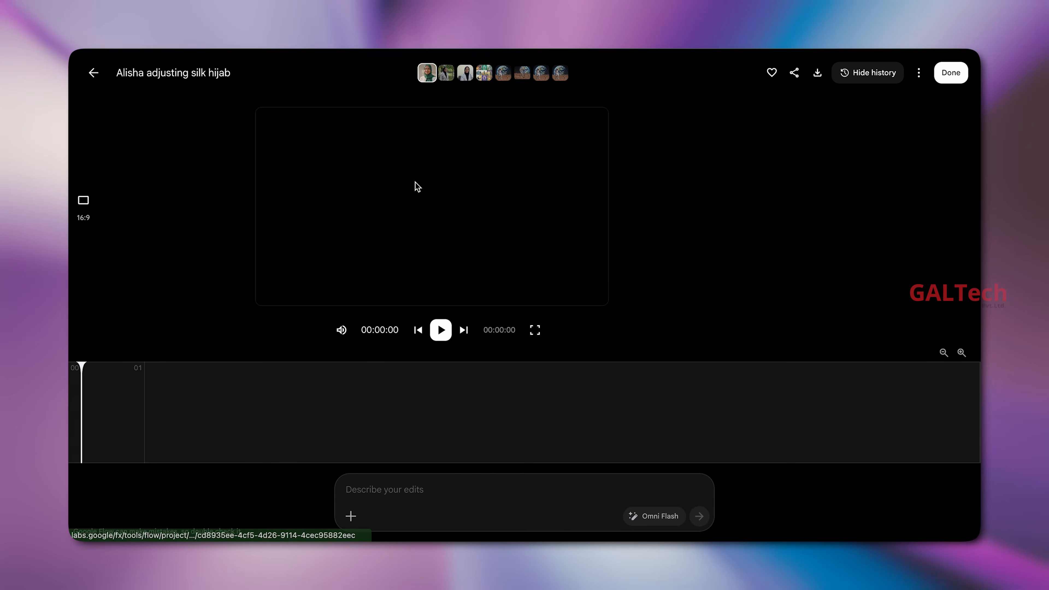
{"action": "left_click", "coordinate": [441, 331]}
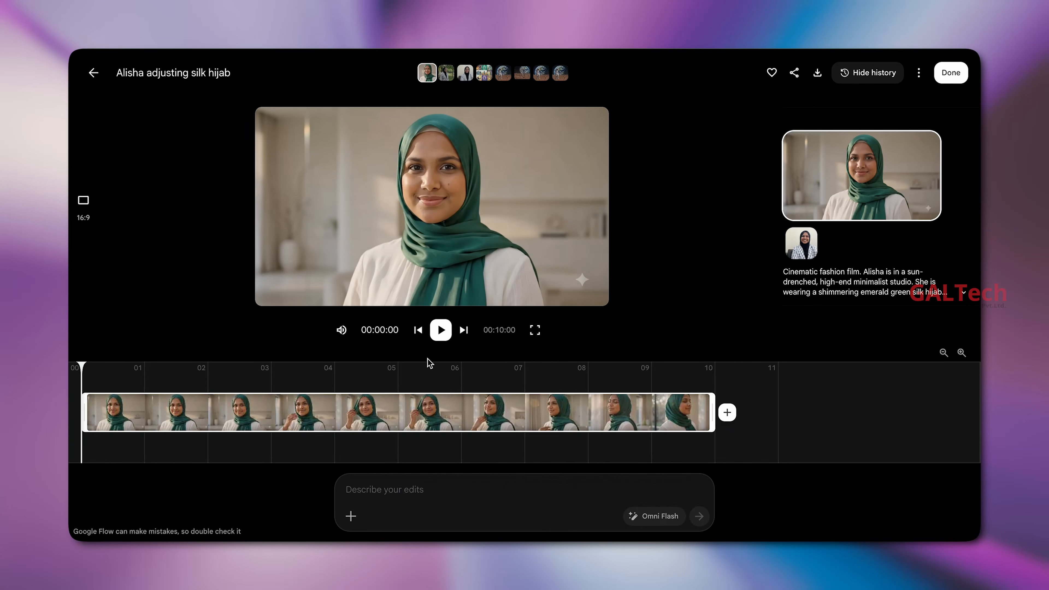
{"action": "left_click", "coordinate": [441, 331]}
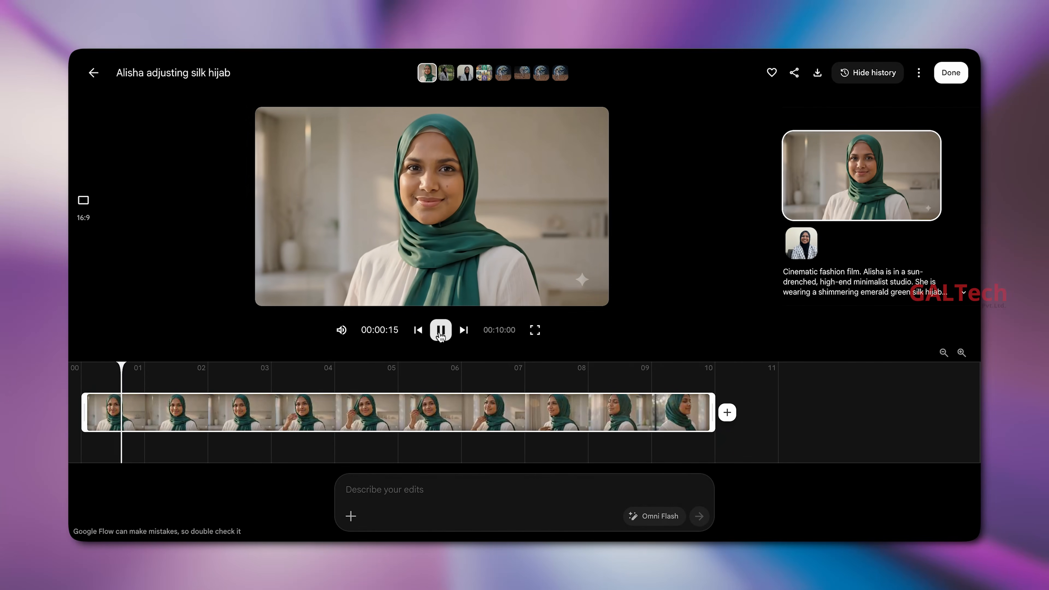
{"action": "mouse_move", "coordinate": [339, 333]}
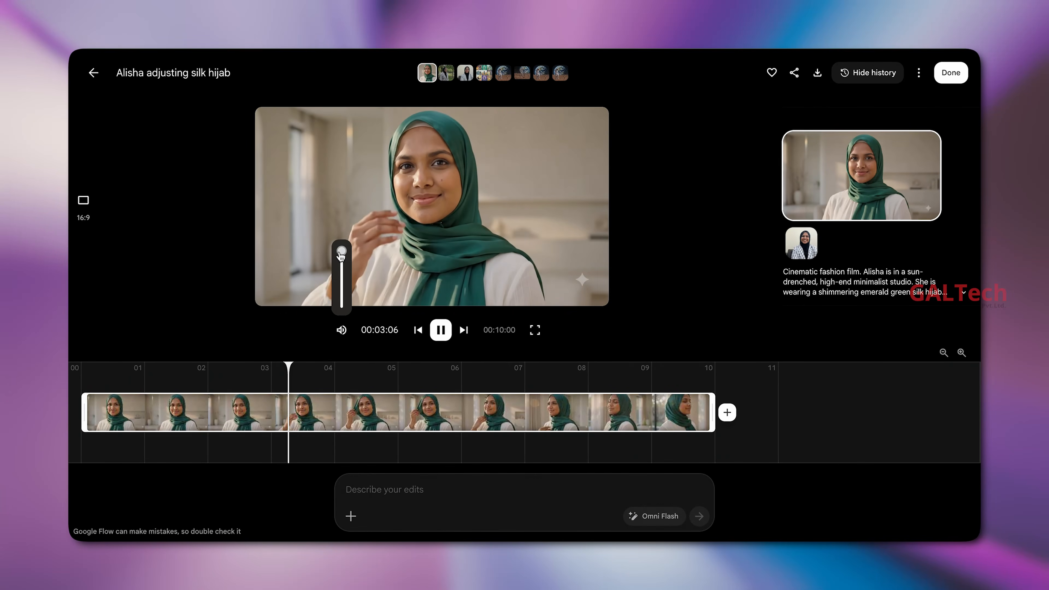
{"action": "left_click_drag", "start_coordinate": [341, 251], "coordinate": [355, 377]}
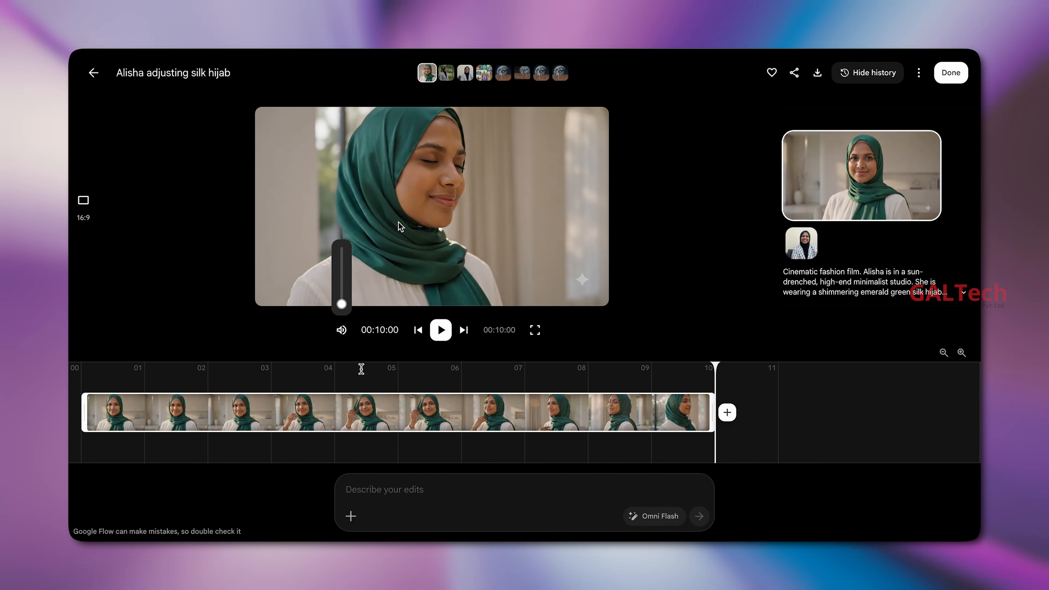
Scrub through the second half of the silk hijab video on the timeline
{"action": "left_click", "coordinate": [359, 368]}
{"action": "left_click_drag", "start_coordinate": [360, 368], "coordinate": [572, 367]}
{"action": "left_click_drag", "start_coordinate": [590, 418], "coordinate": [653, 487]}
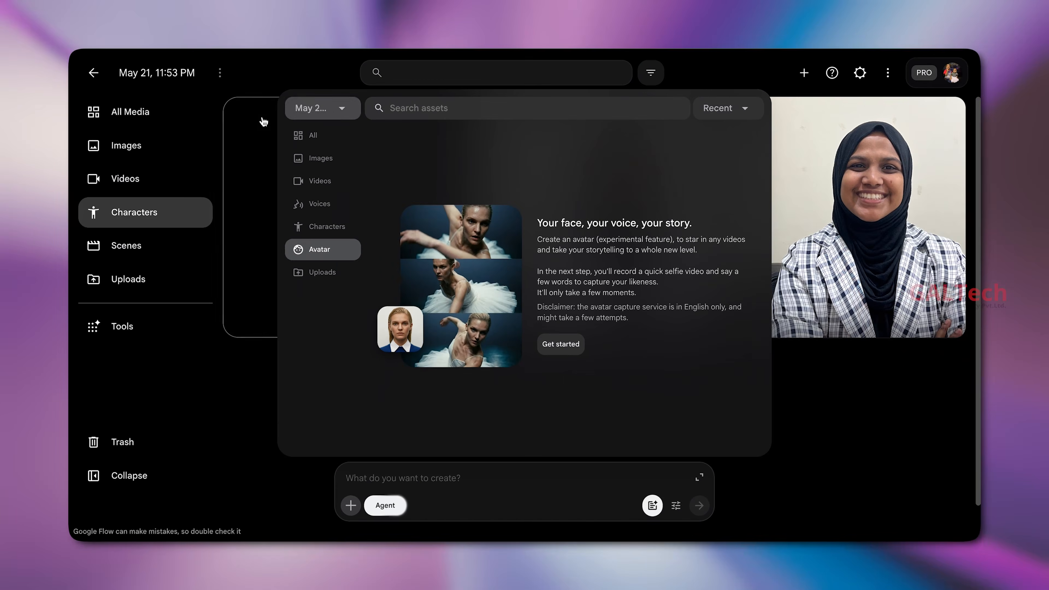
Close the asset picker showing the avatar introduction and return to the project's characters
{"action": "left_click", "coordinate": [132, 19]}
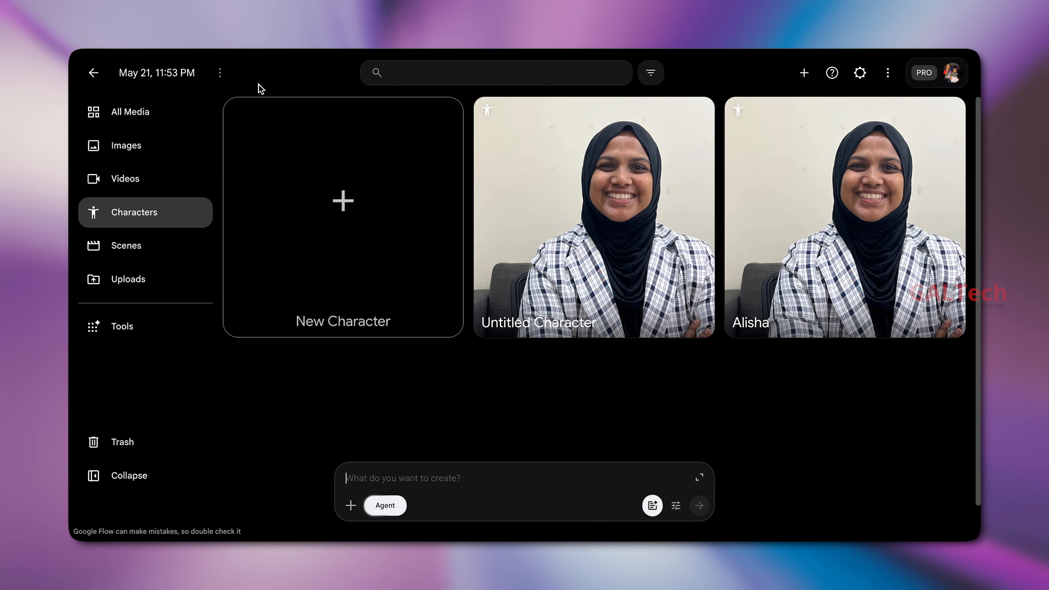